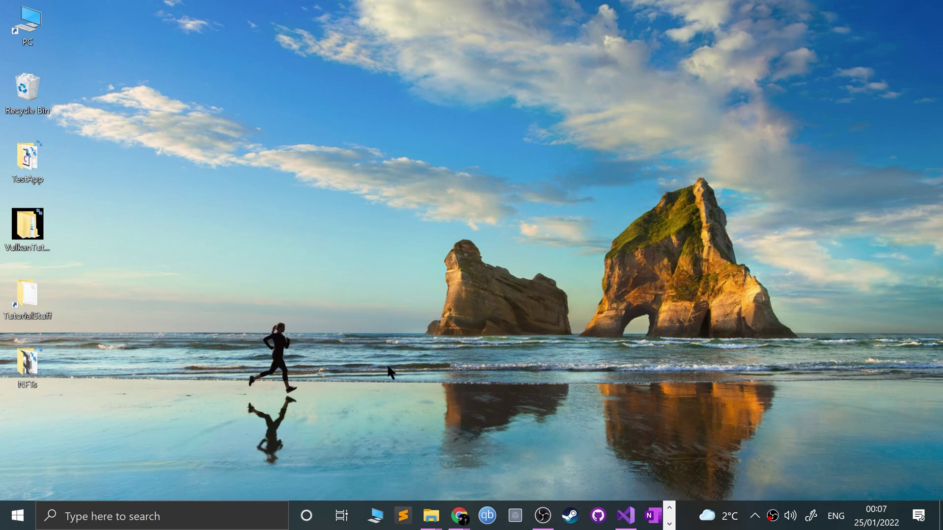
Search for mgba in a new Chrome window and open the downloads page of the mGBA site
{"action": "right_click", "coordinate": [459, 515]}
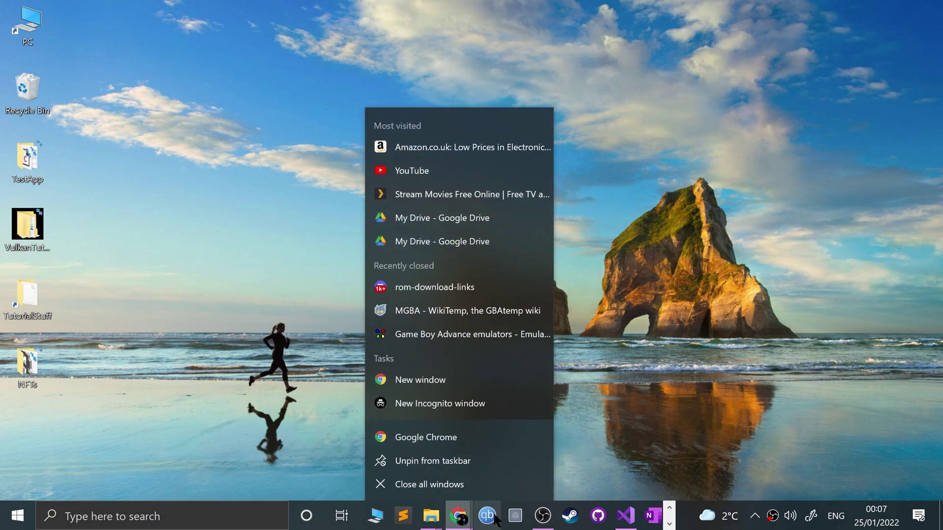
{"action": "left_click", "coordinate": [427, 383]}
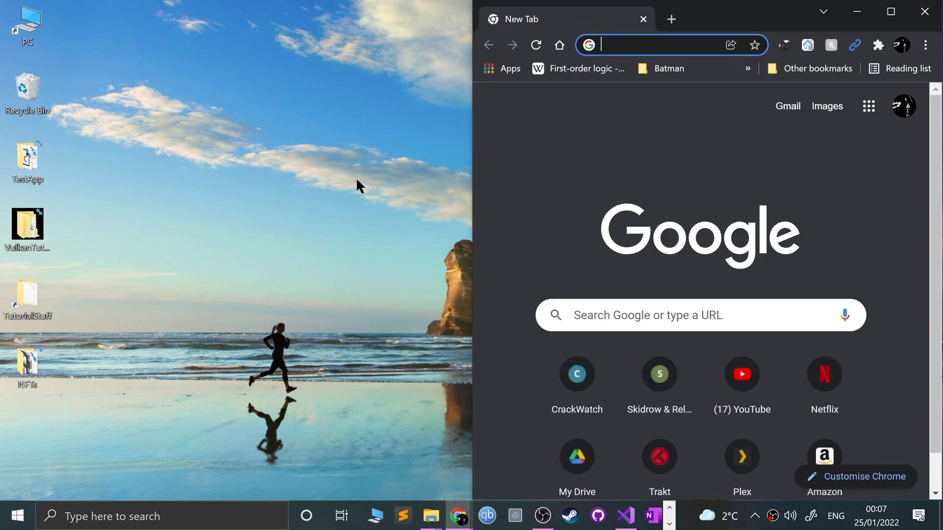
{"action": "type", "text": "mgba"}
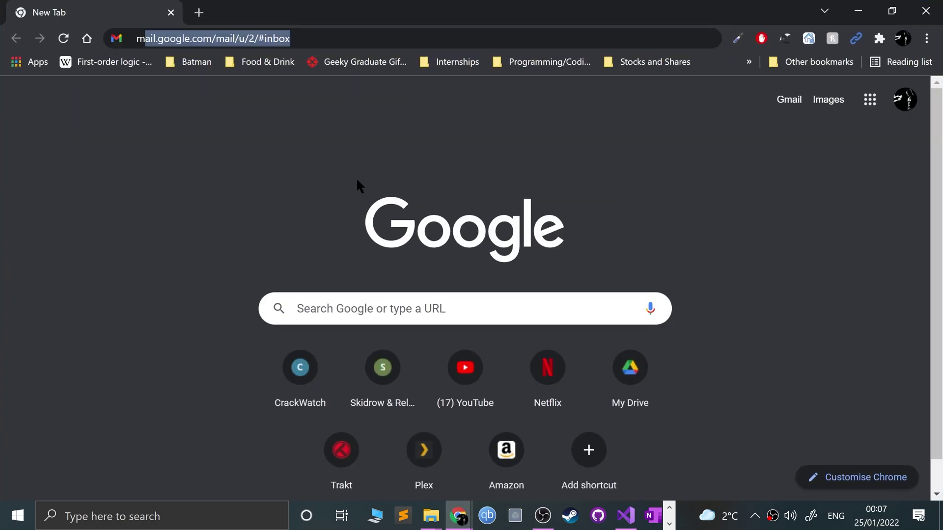
{"action": "key", "text": "Delete"}
{"action": "key", "text": "Return"}
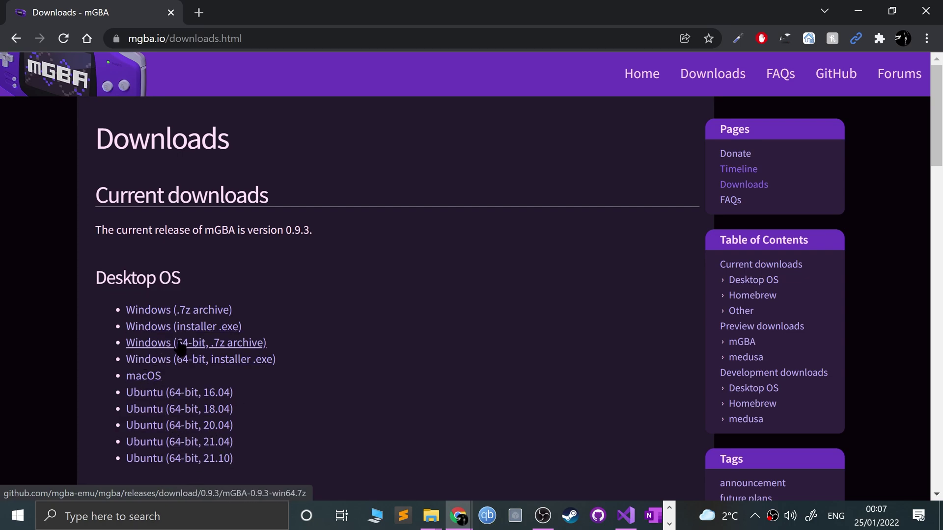
Check the PC's system type in the Windows system properties and download mGBA's Windows (64-bit, installer .exe)
{"action": "left_click", "coordinate": [374, 521]}
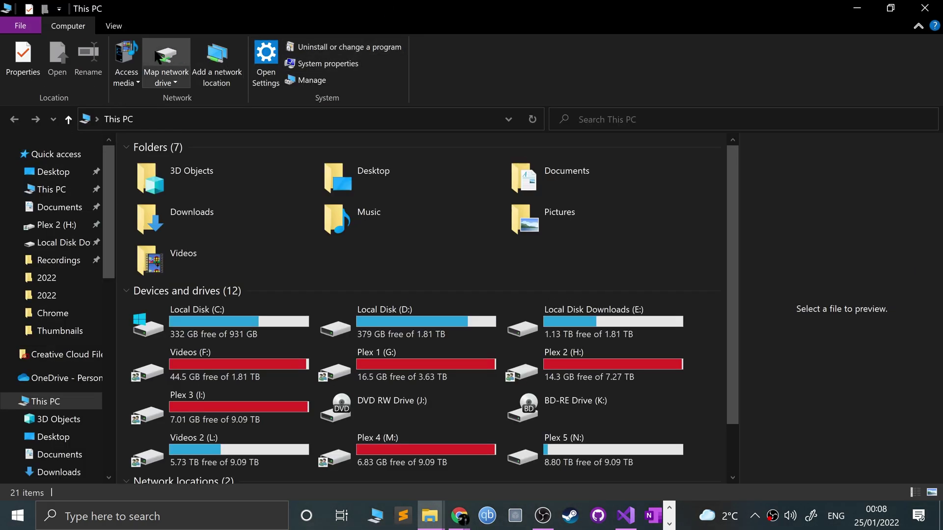
{"action": "left_click", "coordinate": [295, 63]}
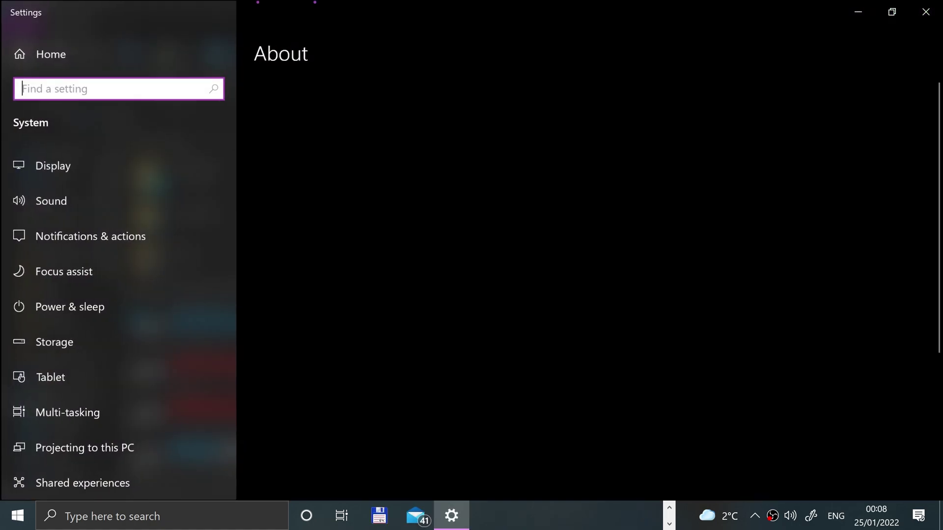
{"action": "scroll", "coordinate": [597, 285], "scroll_direction": "down", "scroll_amount": 3}
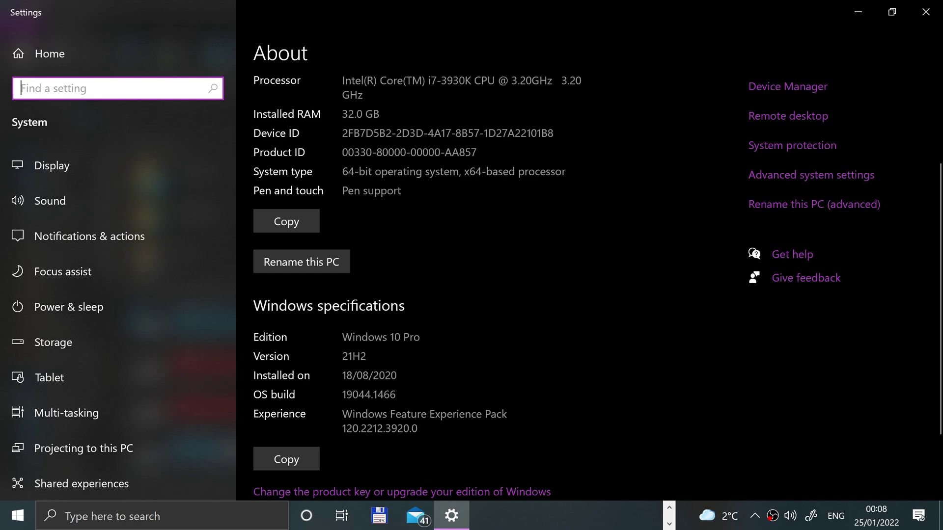
{"action": "left_click", "coordinate": [926, 11]}
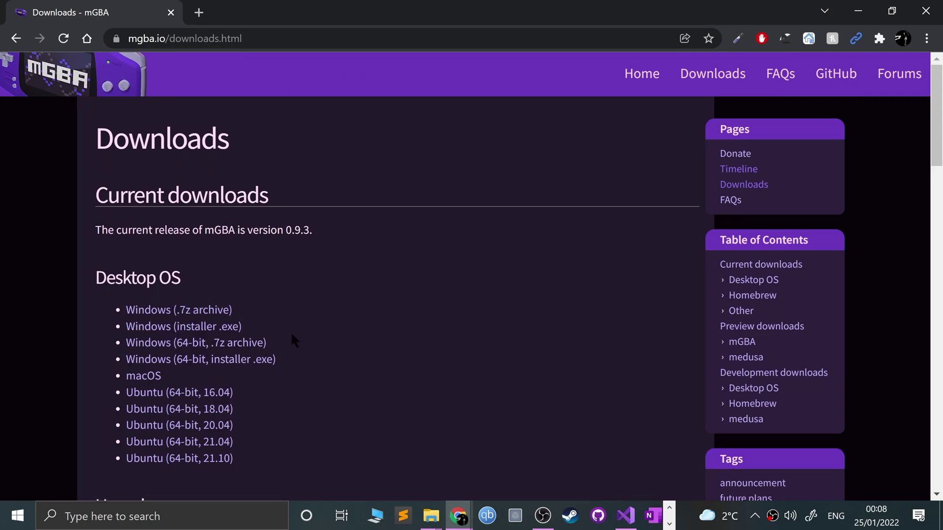
{"action": "left_click", "coordinate": [249, 368]}
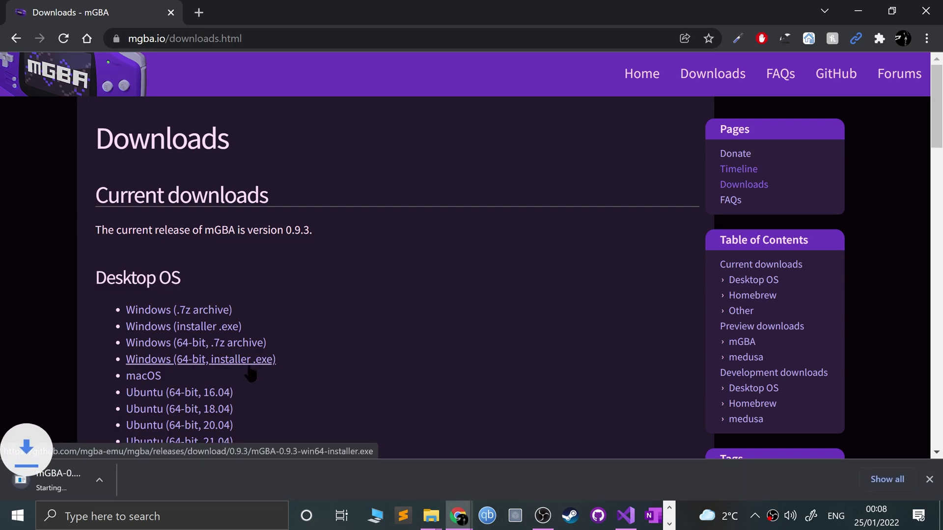
Search the web for "mgba compatibility list" and open the MGBA page on the GBAtemp wiki
{"action": "left_click", "coordinate": [223, 40]}
{"action": "type", "text": "mgba"}
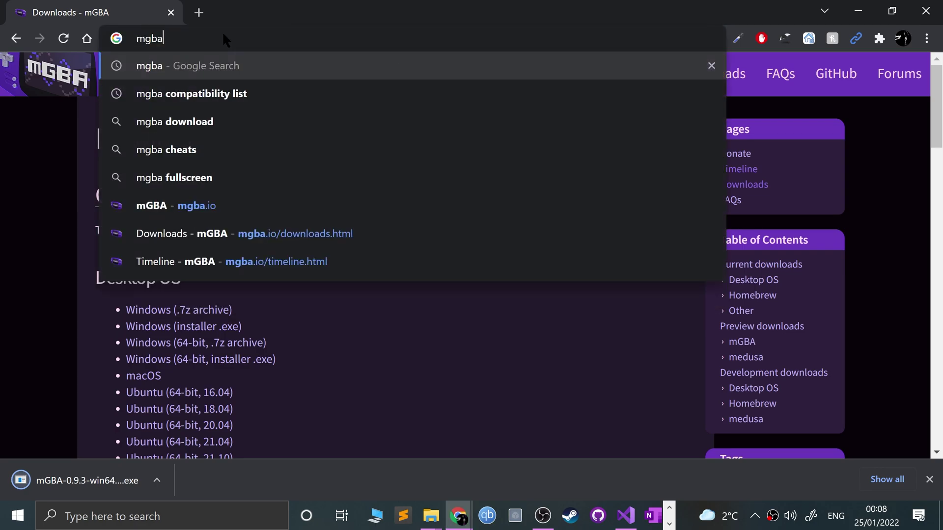
{"action": "key", "text": "Down"}
{"action": "key", "text": "Return"}
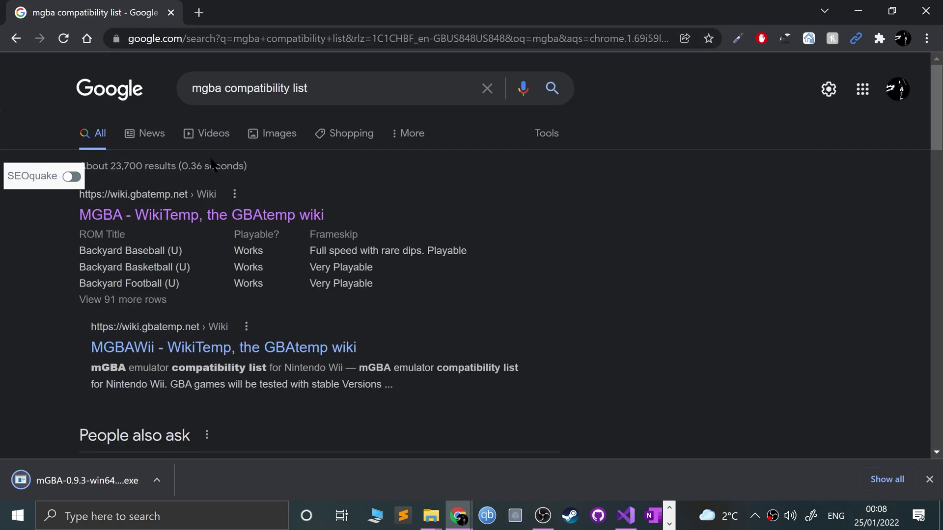
{"action": "left_click", "coordinate": [199, 216]}
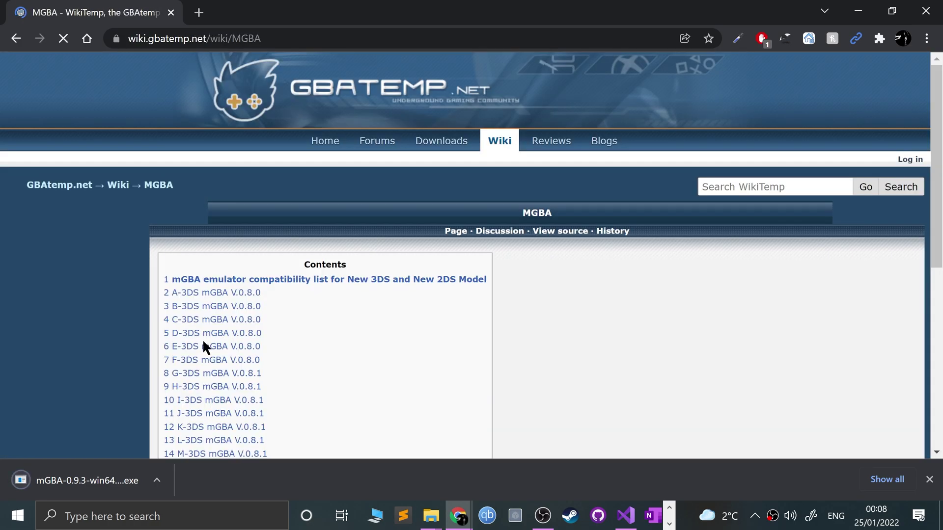
Examine the mGBA compatibility tables, comparing the playability and frameskip notes of games such as the Crash Bandicoot titles
{"action": "scroll", "coordinate": [412, 265], "scroll_direction": "down", "scroll_amount": 9}
{"action": "scroll", "coordinate": [428, 268], "scroll_direction": "down", "scroll_amount": 8}
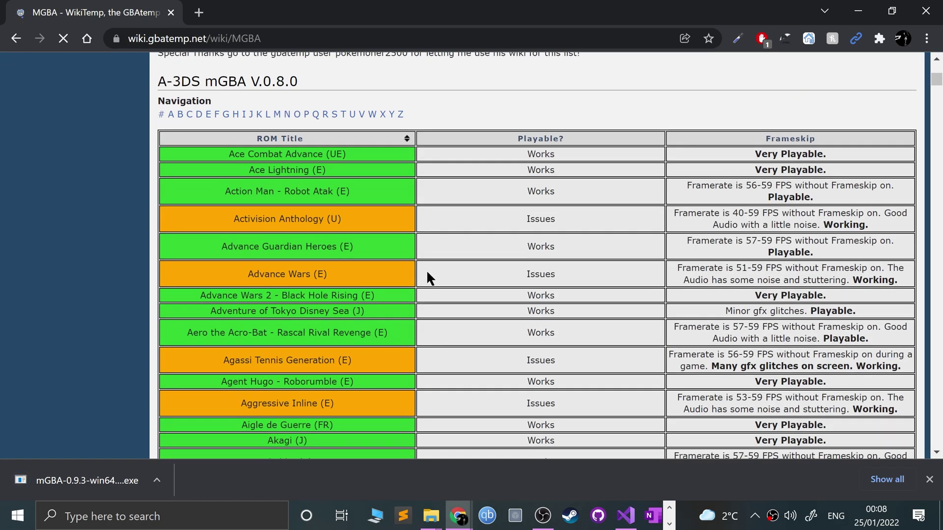
{"action": "scroll", "coordinate": [442, 280], "scroll_direction": "down", "scroll_amount": 15}
{"action": "scroll", "coordinate": [465, 293], "scroll_direction": "down", "scroll_amount": 20}
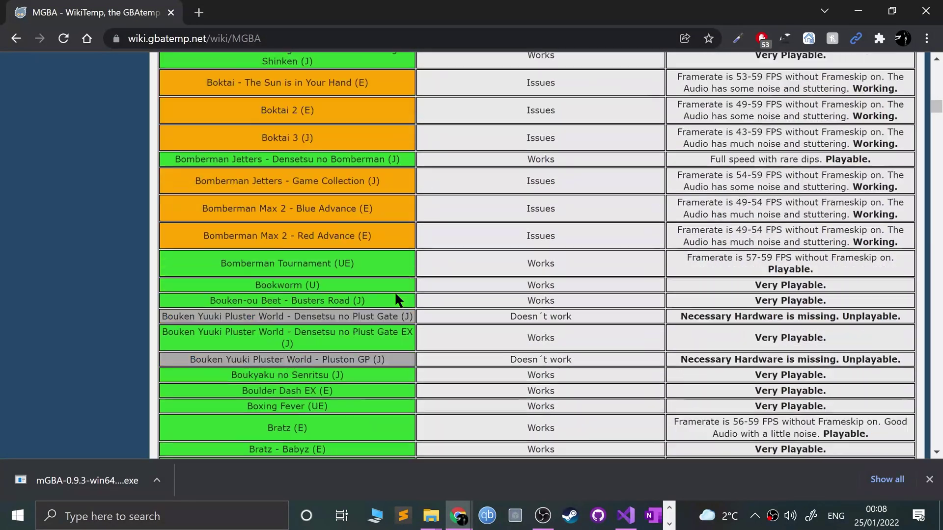
{"action": "scroll", "coordinate": [285, 366], "scroll_direction": "down", "scroll_amount": 6}
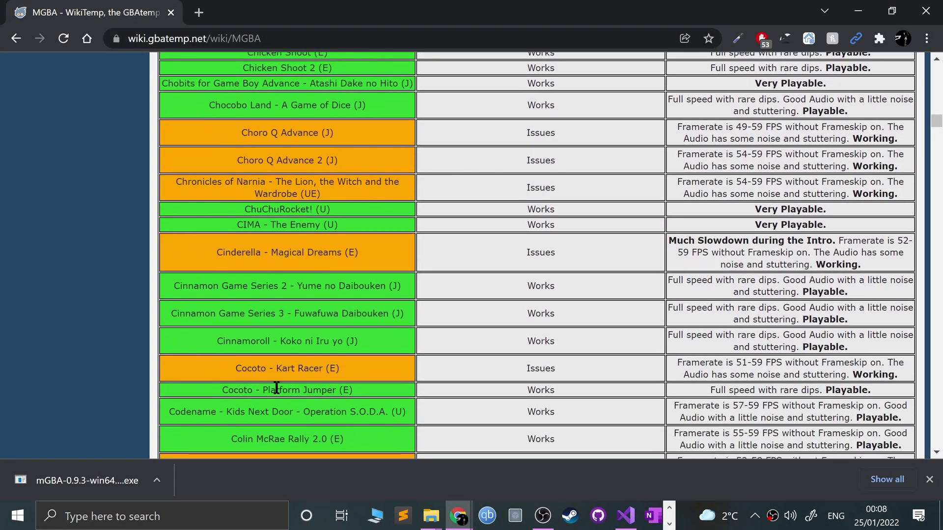
{"action": "scroll", "coordinate": [277, 389], "scroll_direction": "down", "scroll_amount": 9}
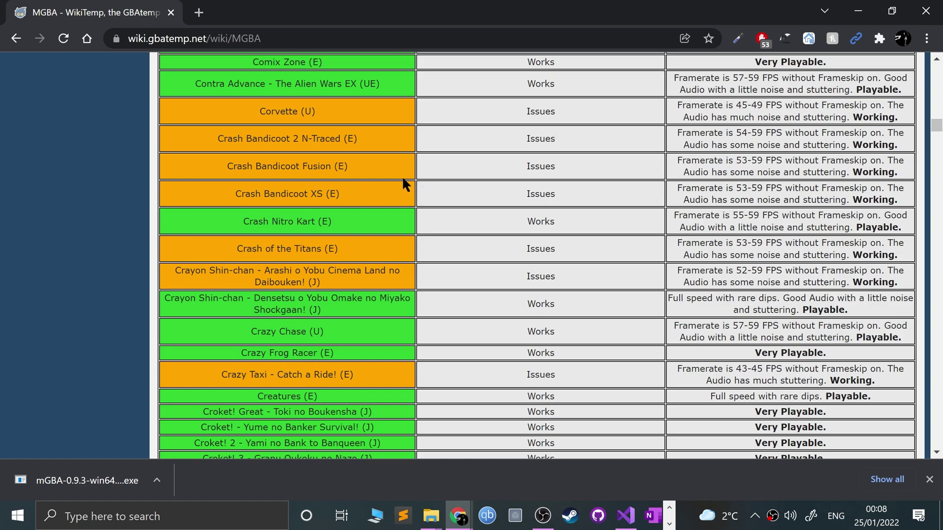
{"action": "left_click_drag", "start_coordinate": [402, 184], "coordinate": [272, 111]}
{"action": "left_click", "coordinate": [491, 245]}
{"action": "left_click_drag", "start_coordinate": [472, 112], "coordinate": [564, 158]}
{"action": "left_click", "coordinate": [564, 158]}
{"action": "scroll", "coordinate": [501, 413], "scroll_direction": "up", "scroll_amount": 6}
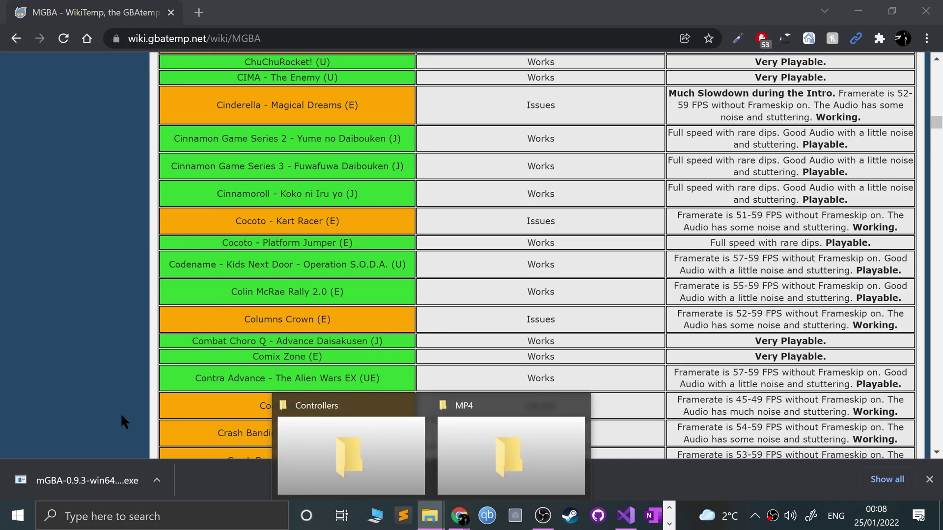
Switch to File Explorer and run mGBA-0.9.3-win64-installer (1).exe from the Chrome folder on the Local Disk Downloads (E:) drive
{"action": "left_click", "coordinate": [430, 516]}
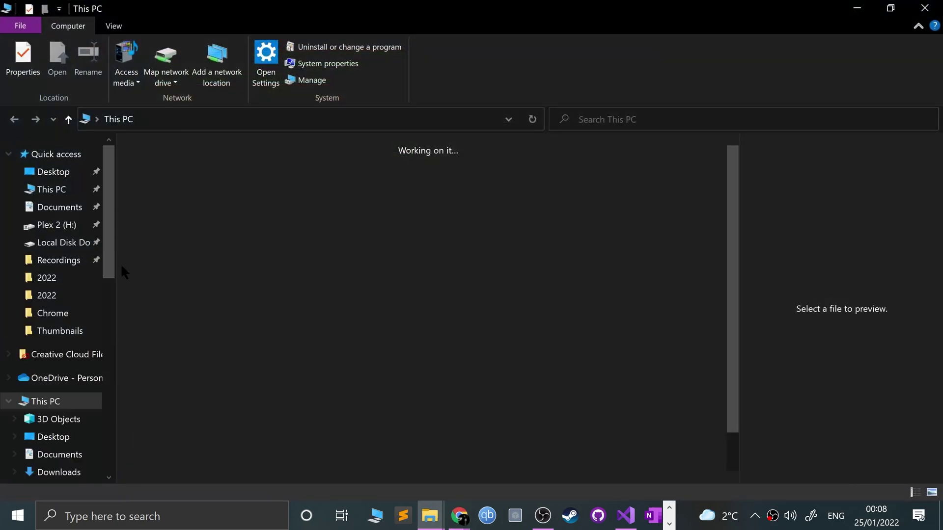
{"action": "left_click", "coordinate": [64, 242]}
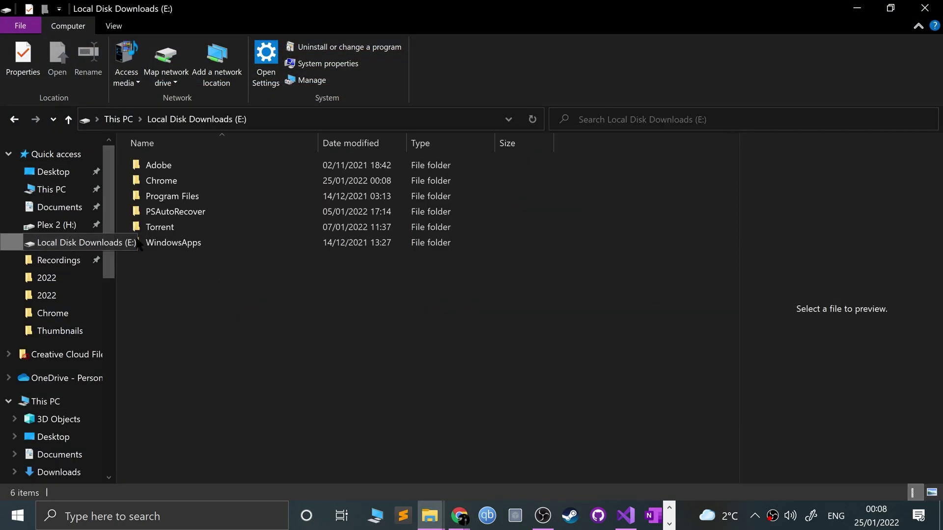
{"action": "double_click", "coordinate": [185, 186]}
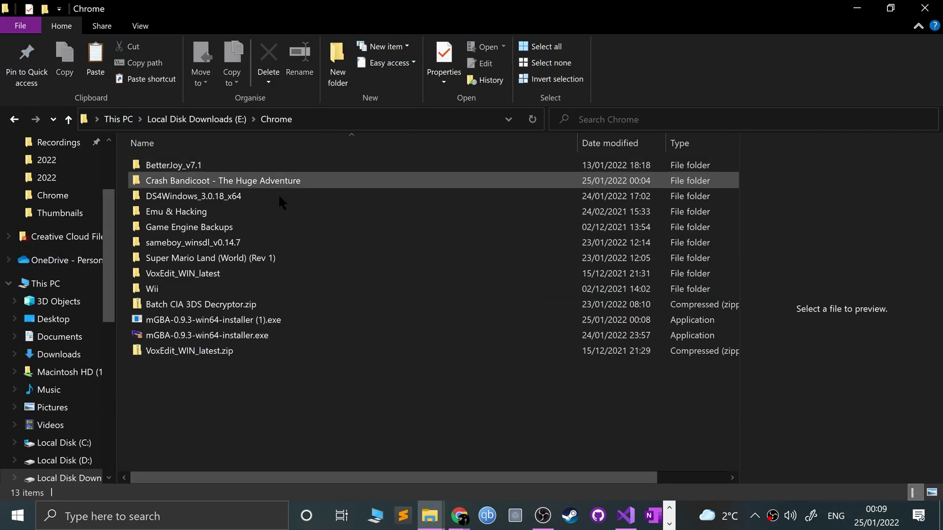
{"action": "double_click", "coordinate": [181, 322]}
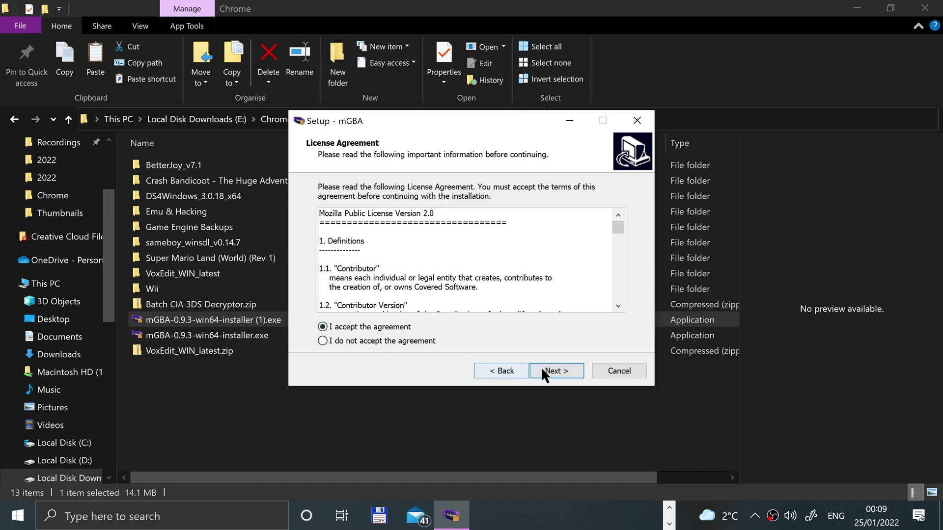
Accept the licence agreement and keep all four Game Boy file associations selected without a desktop shortcut
{"action": "left_click", "coordinate": [541, 367]}
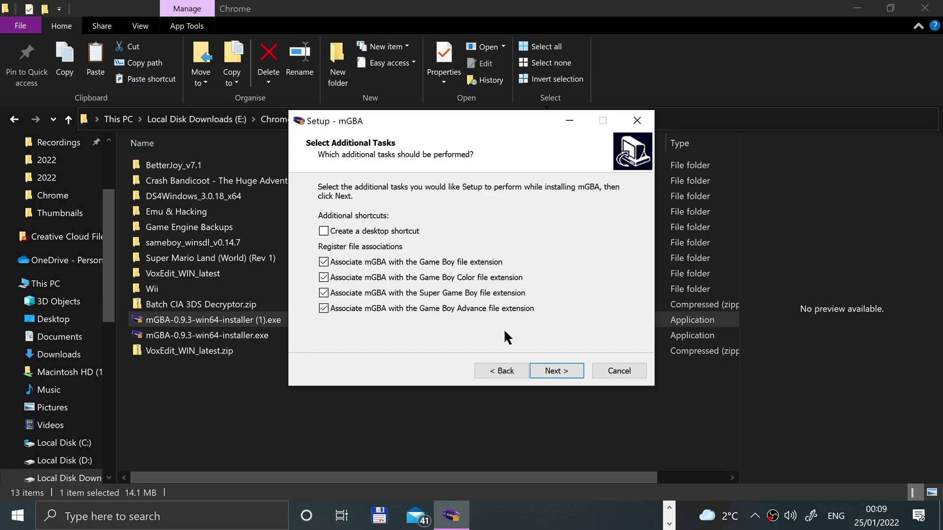
{"action": "left_click", "coordinate": [371, 231]}
{"action": "left_click", "coordinate": [370, 230]}
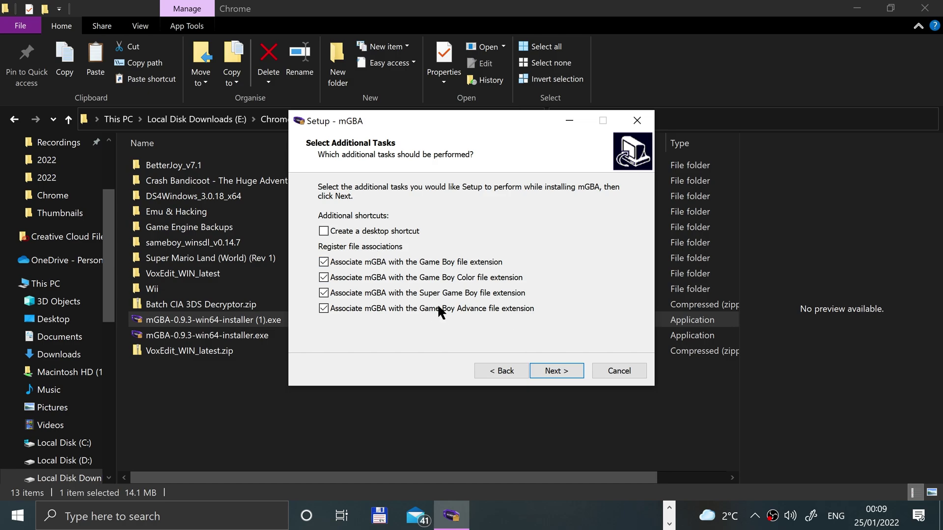
{"action": "left_click", "coordinate": [565, 372]}
Review the destination and task summary, install mGBA to D:\Games\mGBA, and finish the setup with Launch mGBA enabled
{"action": "left_click_drag", "start_coordinate": [334, 223], "coordinate": [477, 325]}
{"action": "left_click", "coordinate": [476, 325]}
{"action": "left_click_drag", "start_coordinate": [340, 225], "coordinate": [421, 216]}
{"action": "left_click", "coordinate": [423, 219]}
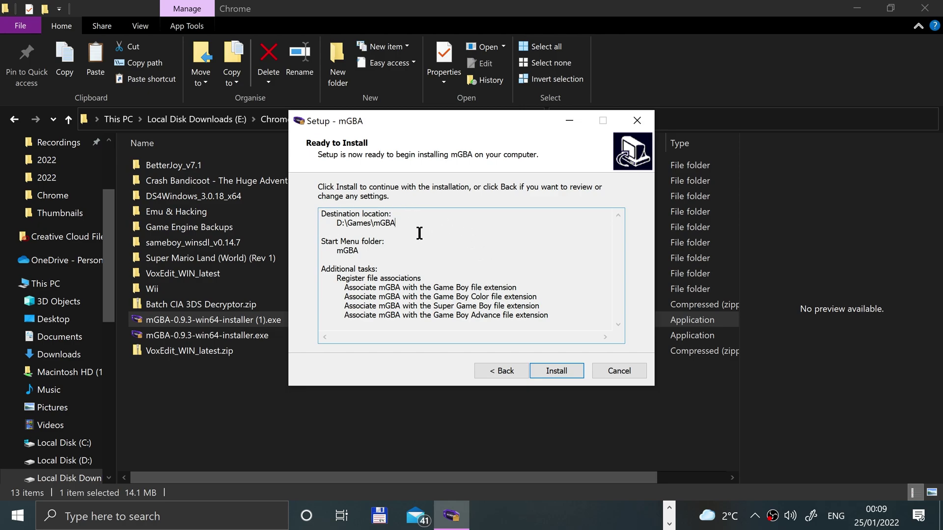
{"action": "left_click", "coordinate": [542, 370]}
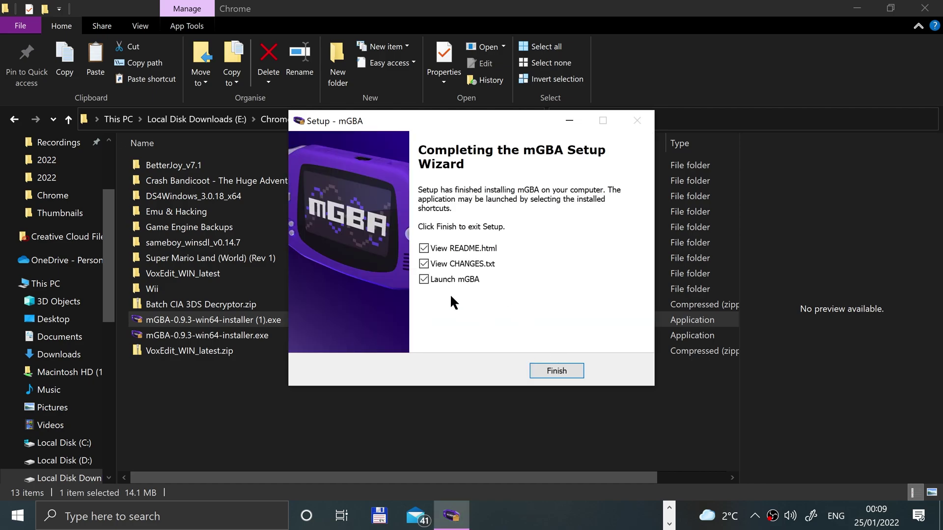
{"action": "left_click", "coordinate": [546, 366]}
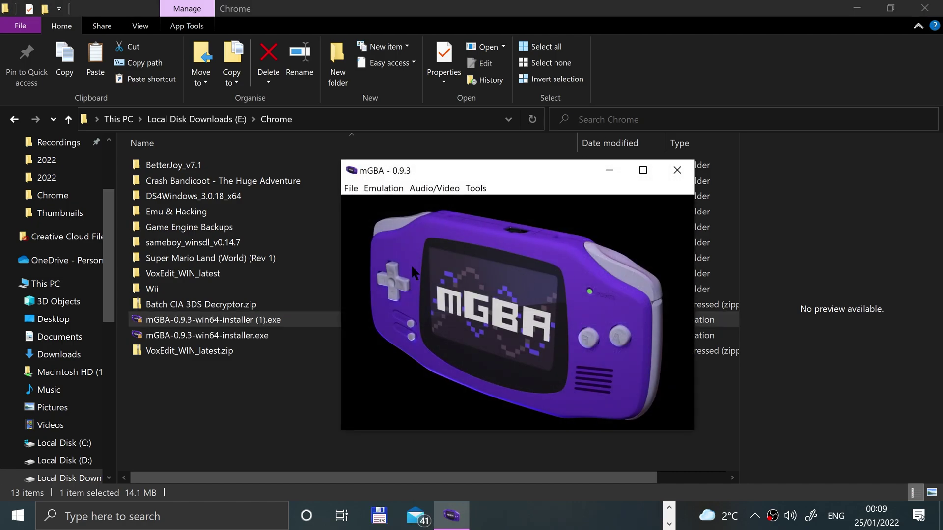
{"action": "left_click", "coordinate": [351, 188]}
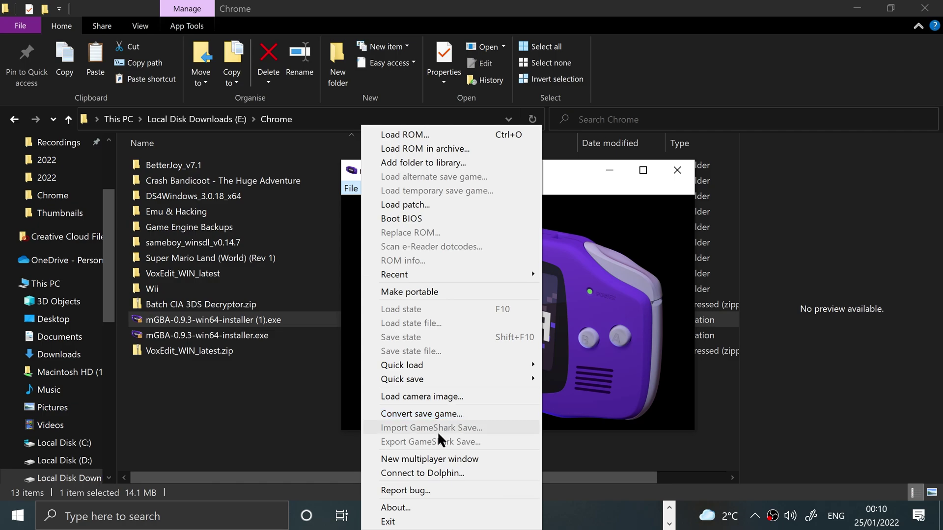
{"action": "left_click", "coordinate": [582, 305]}
{"action": "left_click", "coordinate": [381, 188]}
{"action": "mouse_move", "coordinate": [416, 291]}
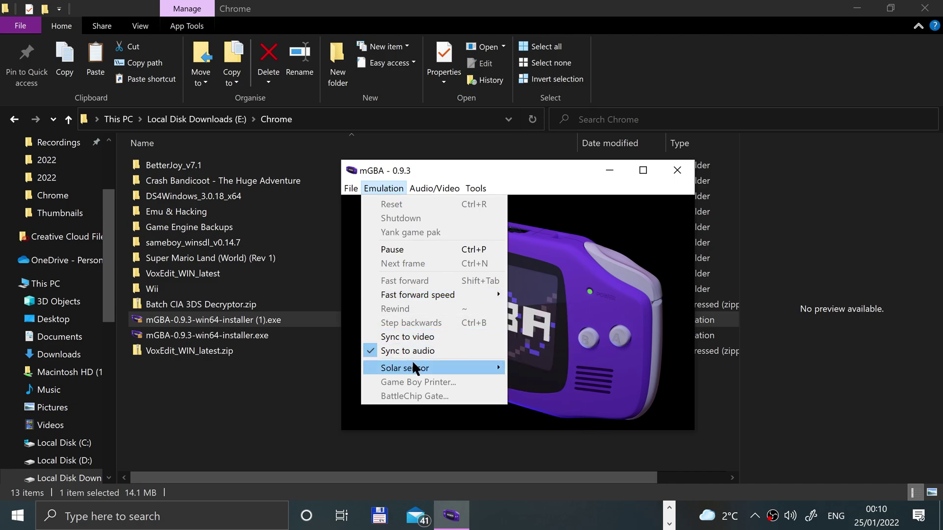
Set the emulator's frame size to 7× and reposition its window so that it fits entirely on the screen
{"action": "mouse_move", "coordinate": [437, 192]}
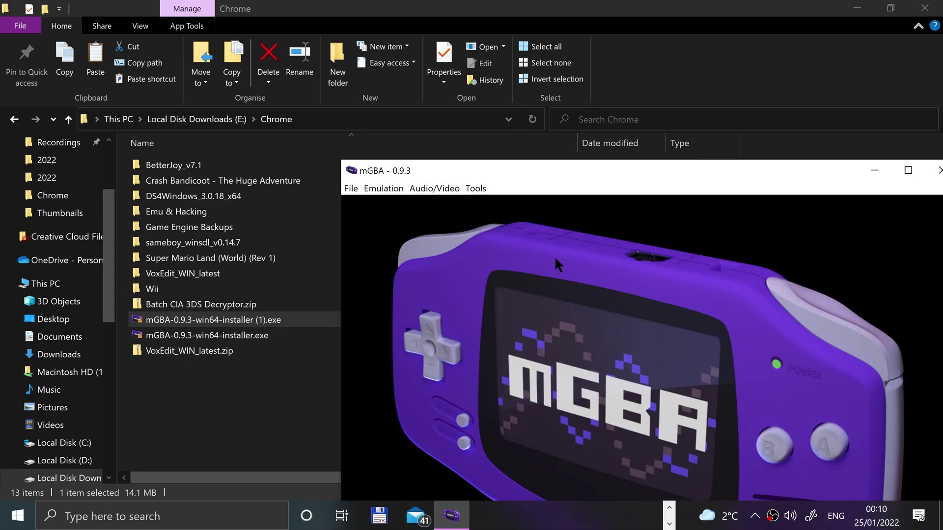
{"action": "left_click_drag", "start_coordinate": [428, 169], "coordinate": [240, 51]}
{"action": "left_click", "coordinate": [224, 70]}
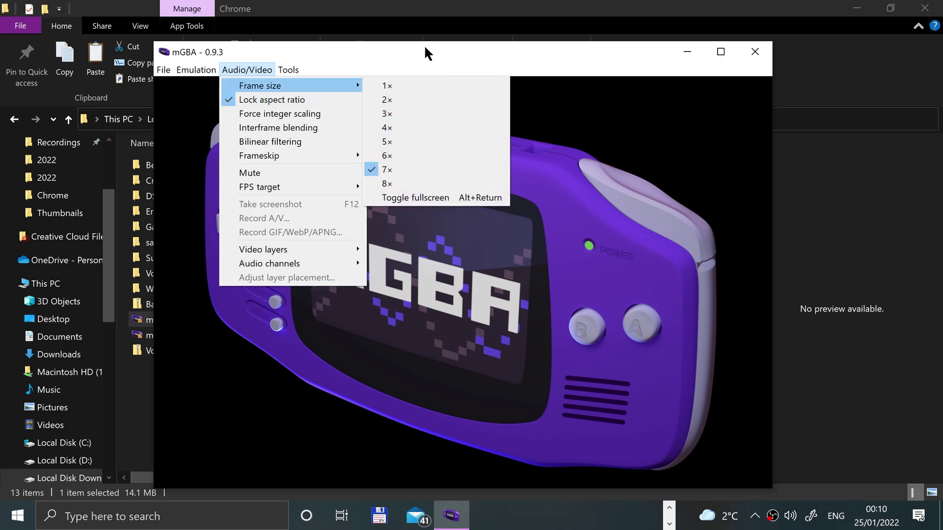
{"action": "left_click", "coordinate": [425, 47]}
{"action": "left_click_drag", "start_coordinate": [434, 43], "coordinate": [453, 26]}
Look over the audio/video options, open the emulator settings, and examine the Audio/Video, Interface and Emulation pages
{"action": "left_click", "coordinate": [271, 55]}
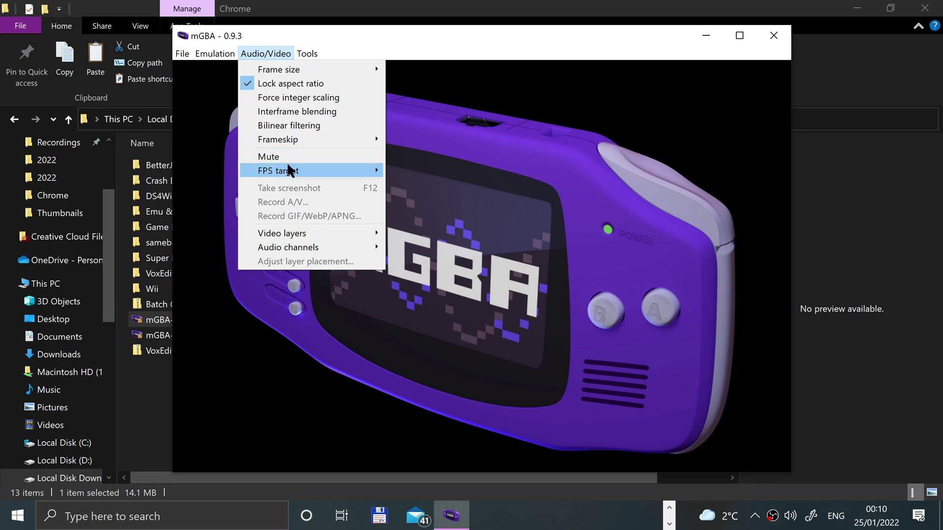
{"action": "mouse_move", "coordinate": [311, 51]}
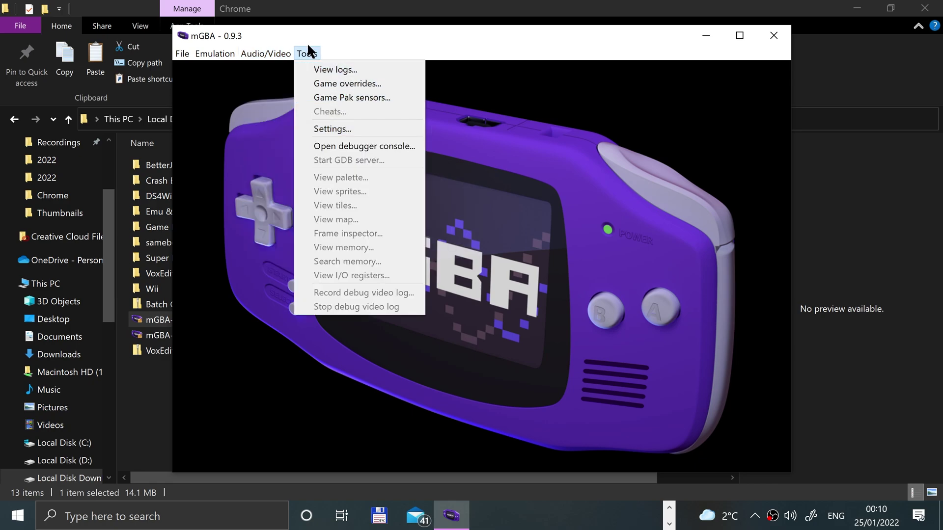
{"action": "left_click", "coordinate": [317, 128]}
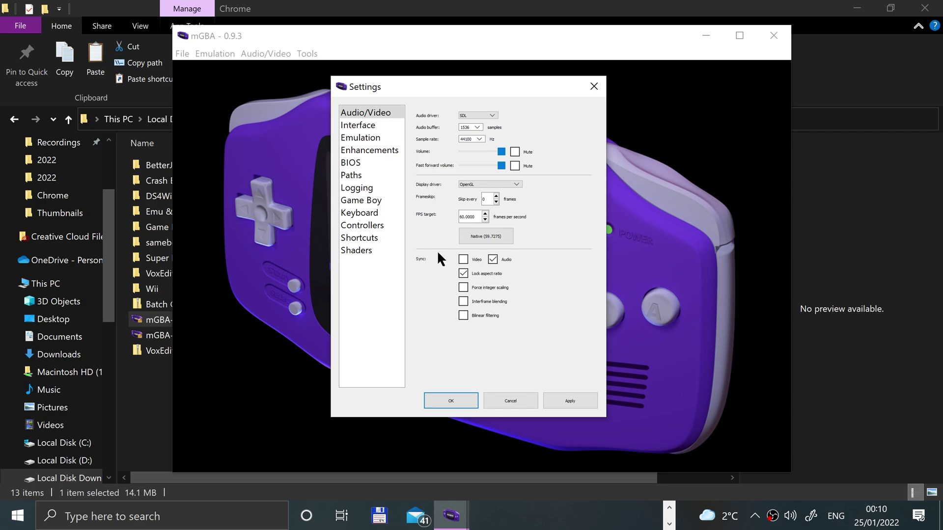
{"action": "left_click", "coordinate": [359, 126]}
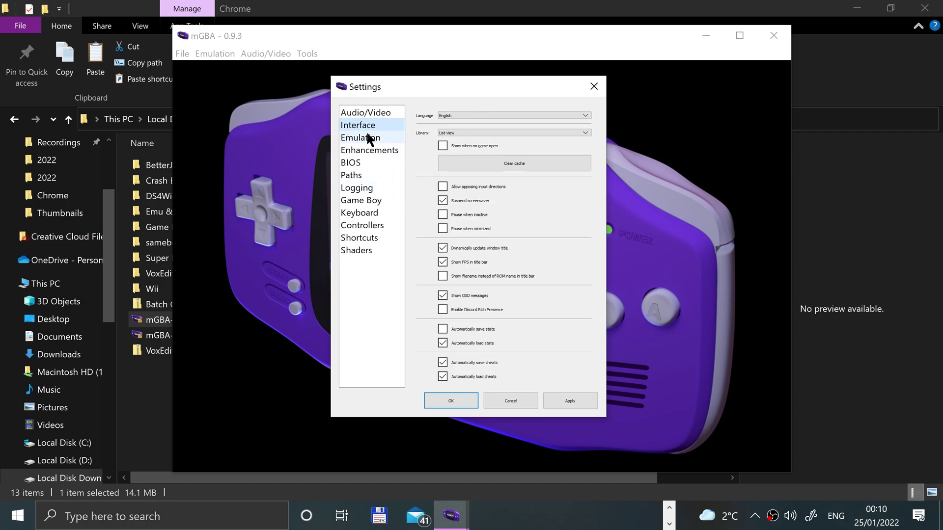
{"action": "left_click", "coordinate": [366, 135]}
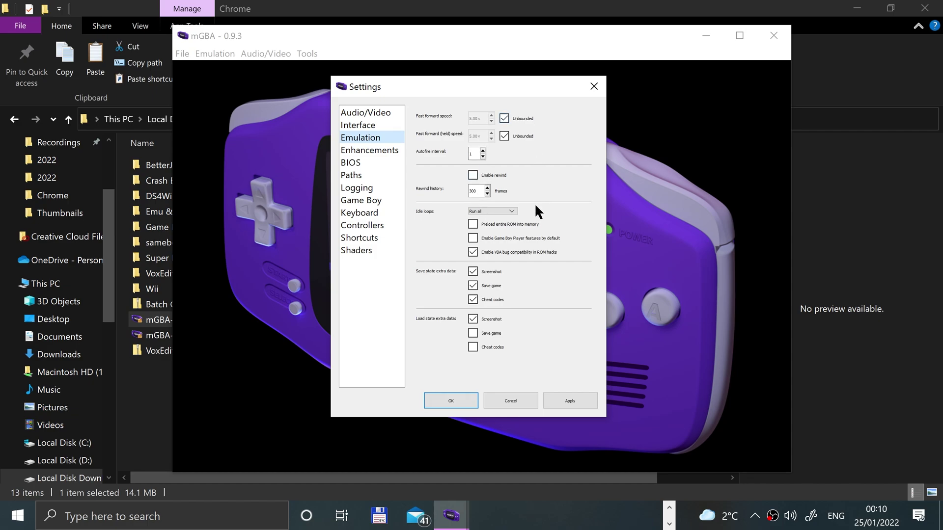
Set the video renderer to OpenGL in the Enhancements settings, keeping the high-resolution scale at 1×
{"action": "left_click", "coordinate": [377, 150]}
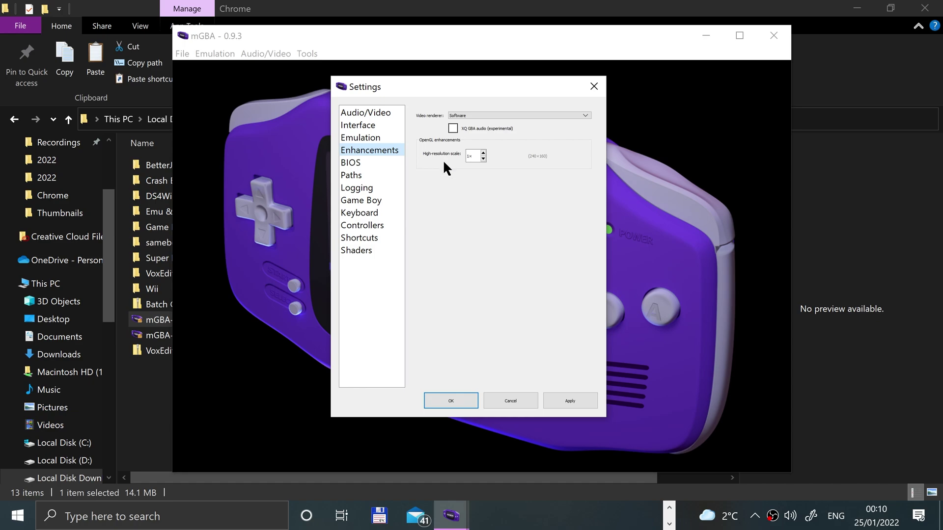
{"action": "left_click", "coordinate": [483, 154]}
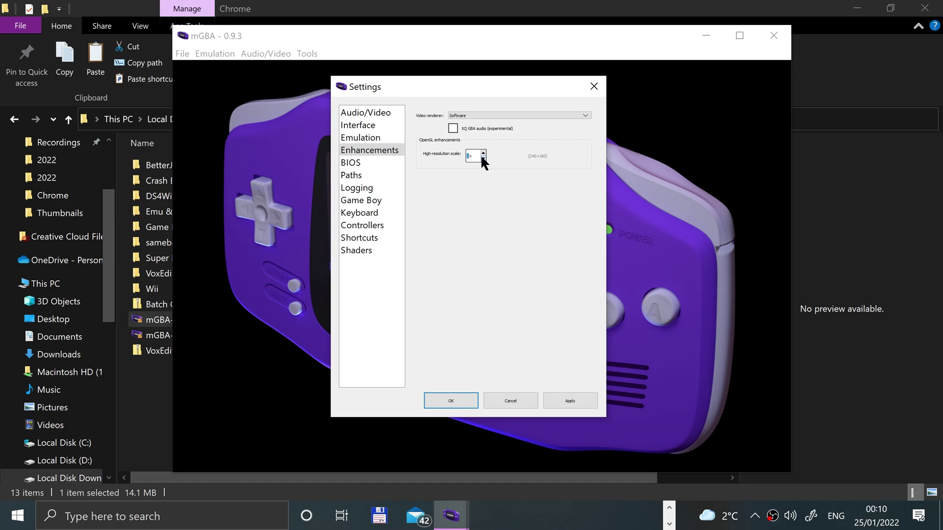
{"action": "left_click", "coordinate": [482, 158]}
{"action": "left_click", "coordinate": [483, 116]}
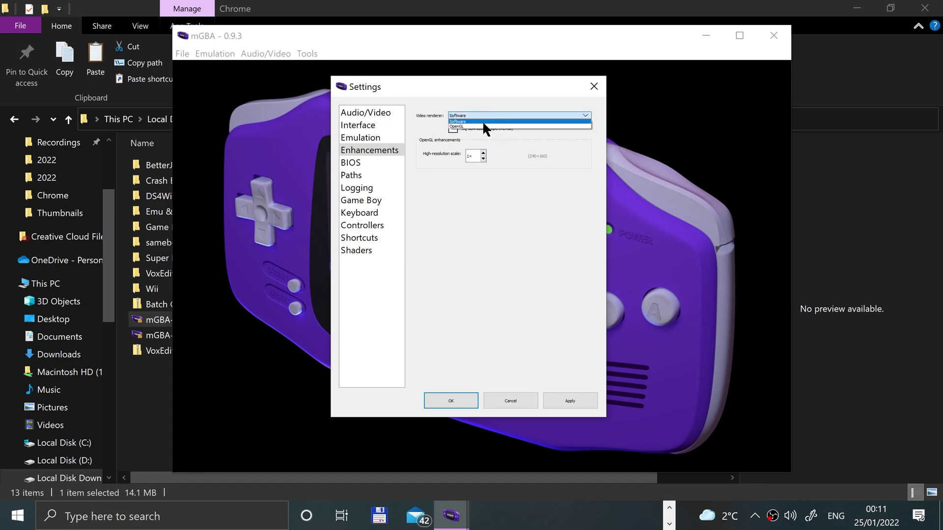
{"action": "left_click", "coordinate": [481, 126]}
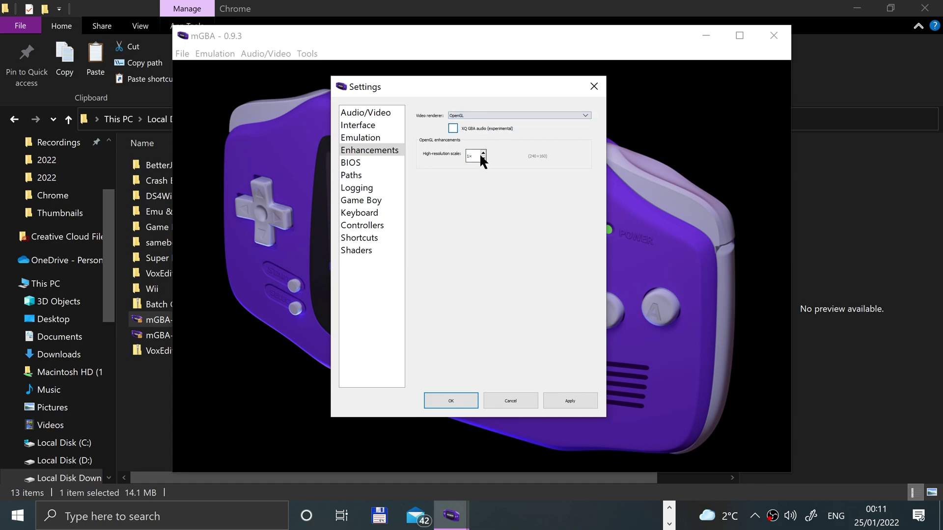
Examine the BIOS, Paths, Logging and Game Boy settings, including the save games folder chooser, without selecting a folder
{"action": "left_click", "coordinate": [358, 164]}
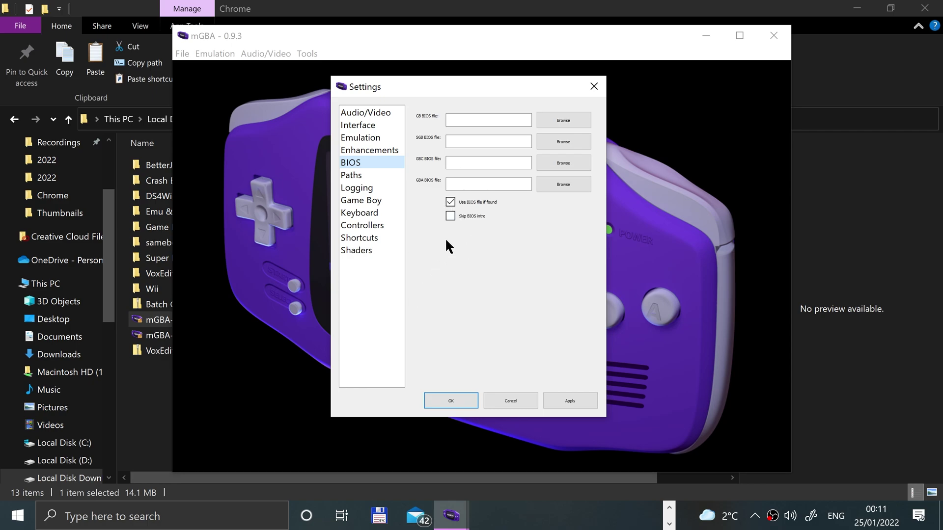
{"action": "left_click", "coordinate": [364, 175]}
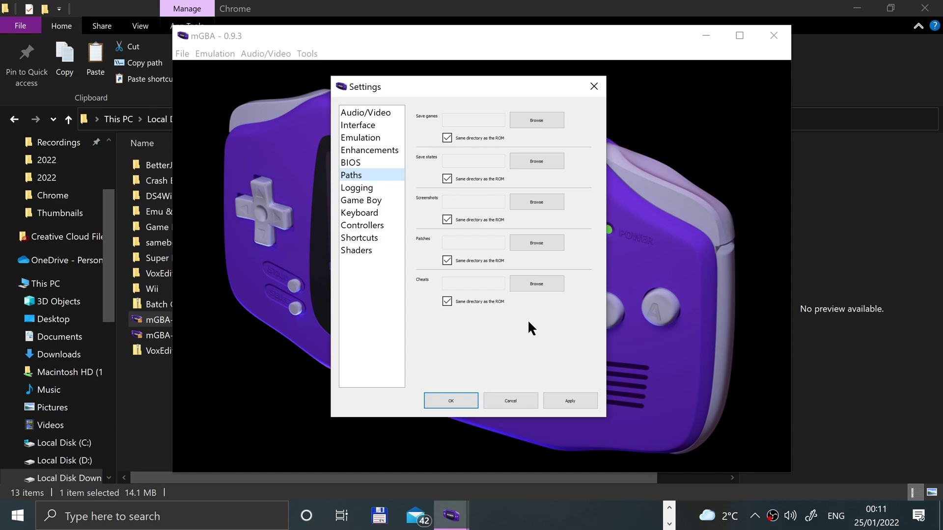
{"action": "left_click", "coordinate": [534, 121]}
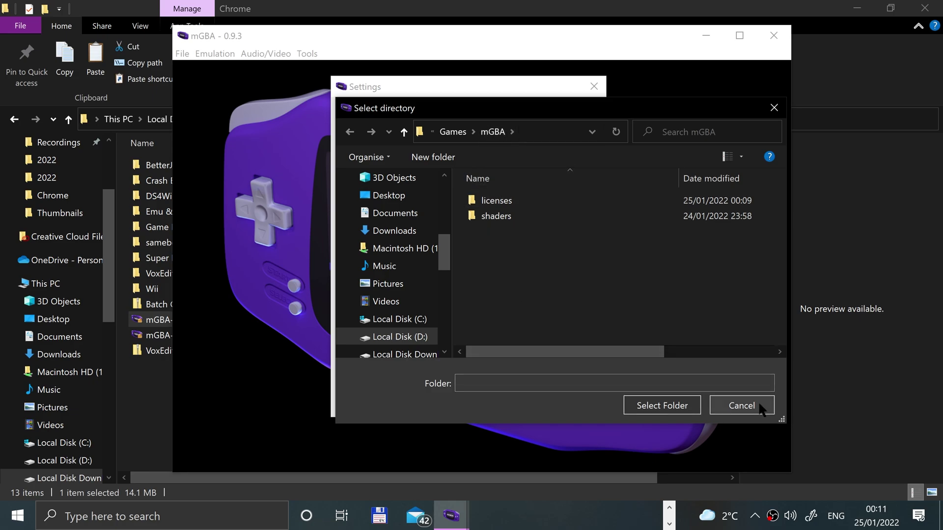
{"action": "left_click", "coordinate": [744, 403]}
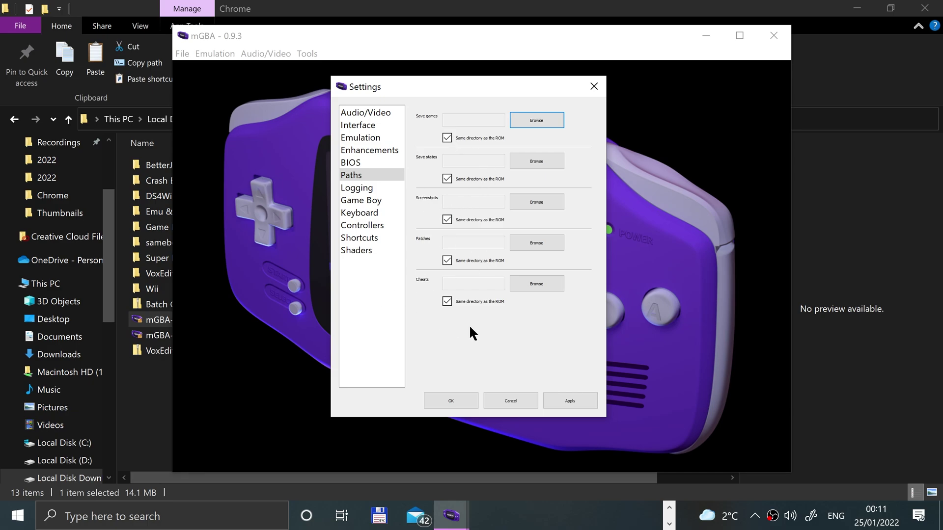
{"action": "left_click", "coordinate": [360, 191]}
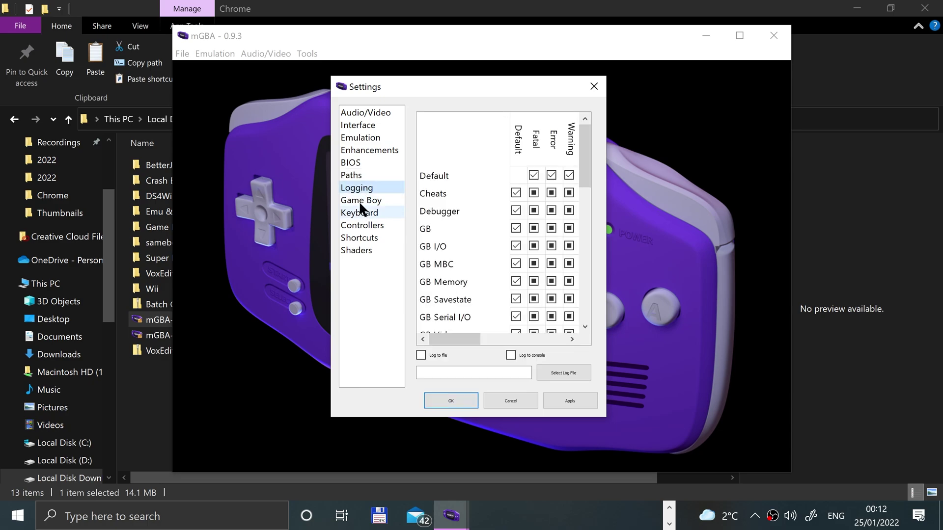
{"action": "left_click", "coordinate": [359, 198]}
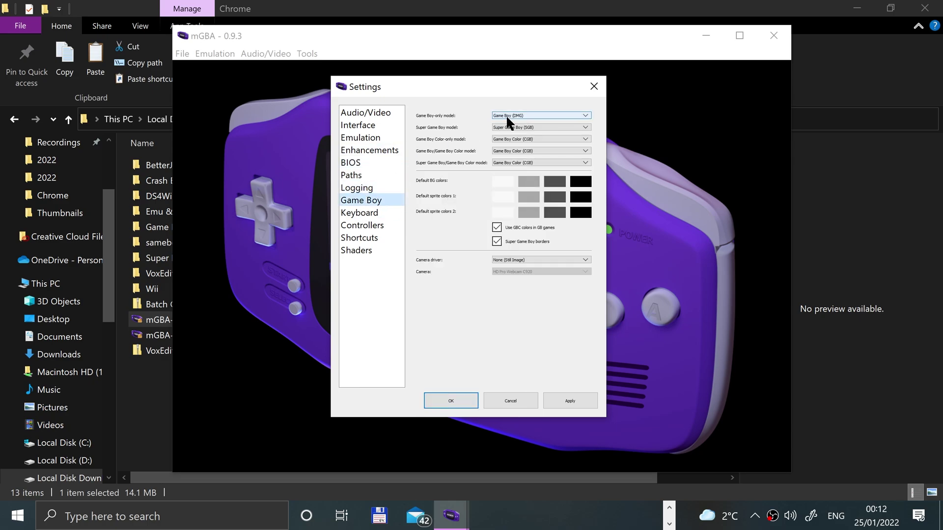
Assign the J key to the left shoulder button in the keyboard mapping
{"action": "left_click", "coordinate": [355, 214]}
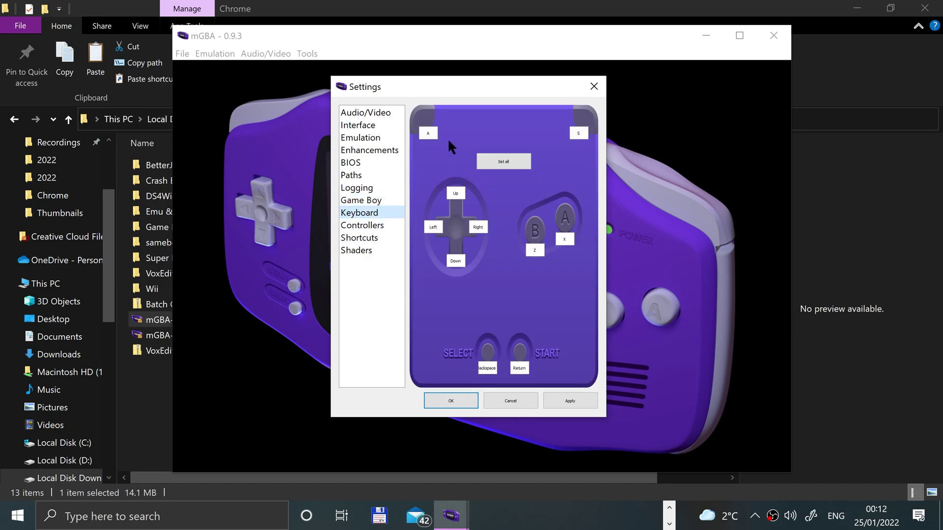
{"action": "left_click", "coordinate": [432, 133]}
{"action": "left_click", "coordinate": [432, 133]}
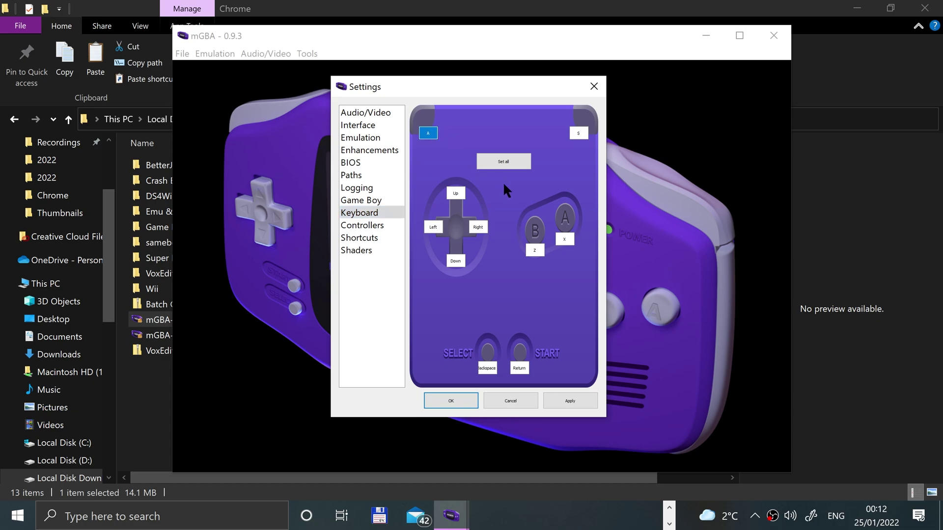
{"action": "key", "text": "j"}
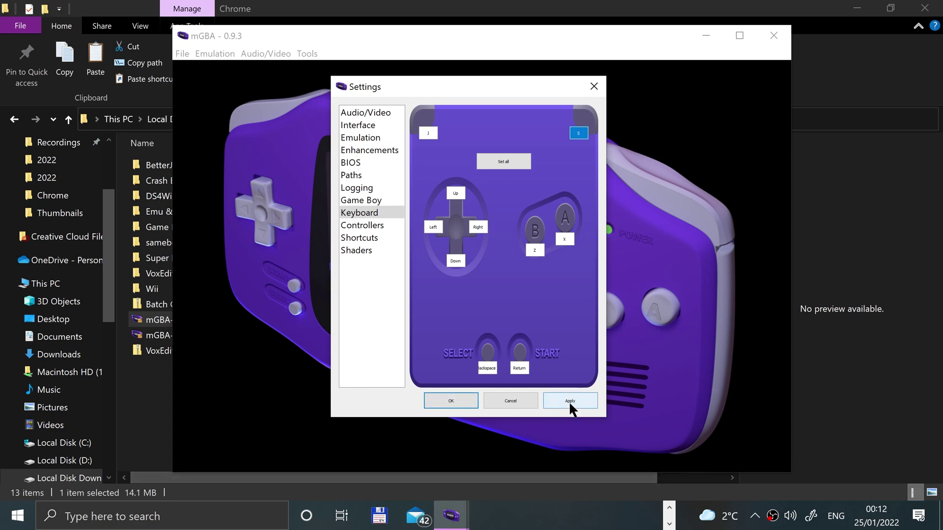
Assign the A key to the left shoulder button, apply the settings and dismiss the restart notice
{"action": "left_click", "coordinate": [428, 133]}
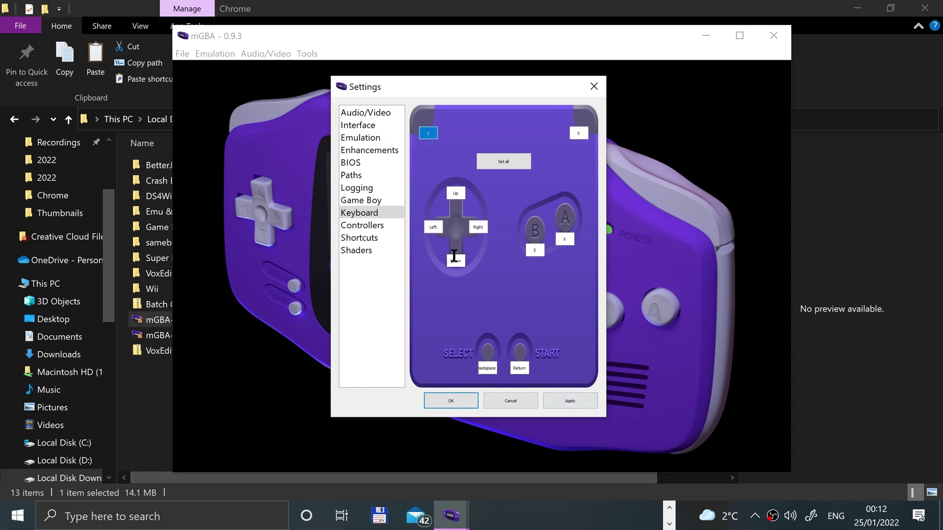
{"action": "key", "text": "a"}
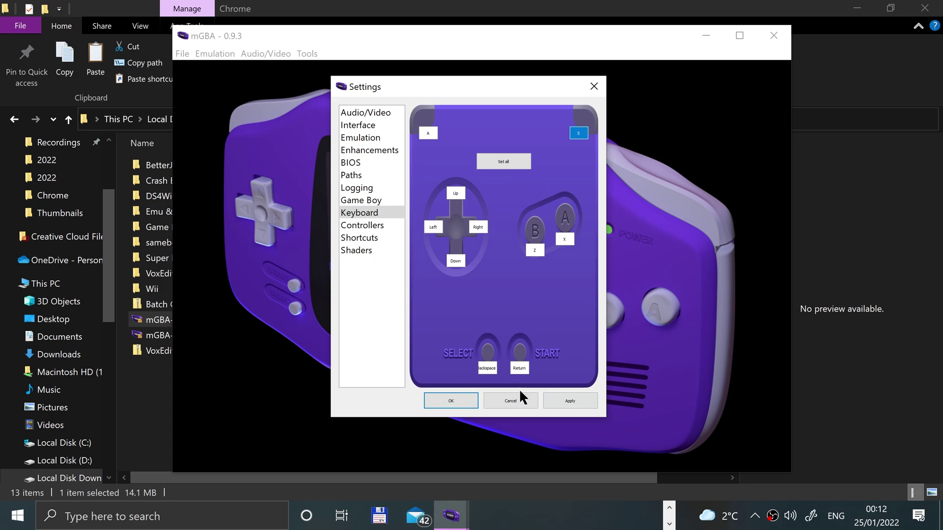
{"action": "left_click", "coordinate": [565, 401]}
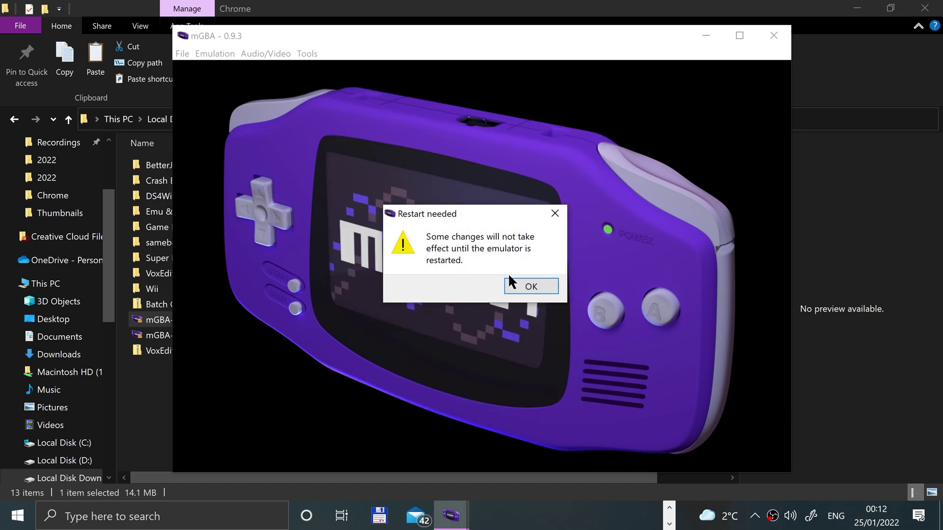
{"action": "left_click", "coordinate": [512, 284]}
Reopen the emulator settings and examine the controller button mapping
{"action": "left_click", "coordinate": [306, 54]}
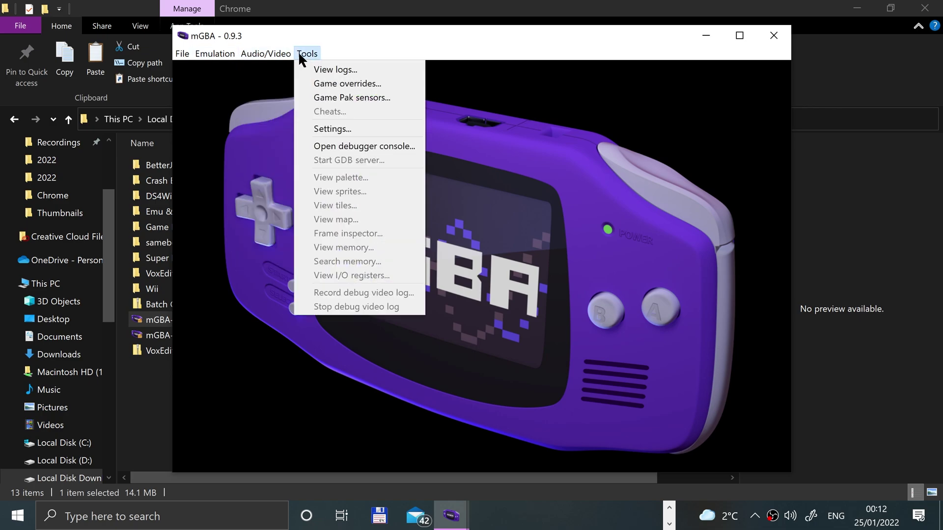
{"action": "left_click", "coordinate": [334, 130]}
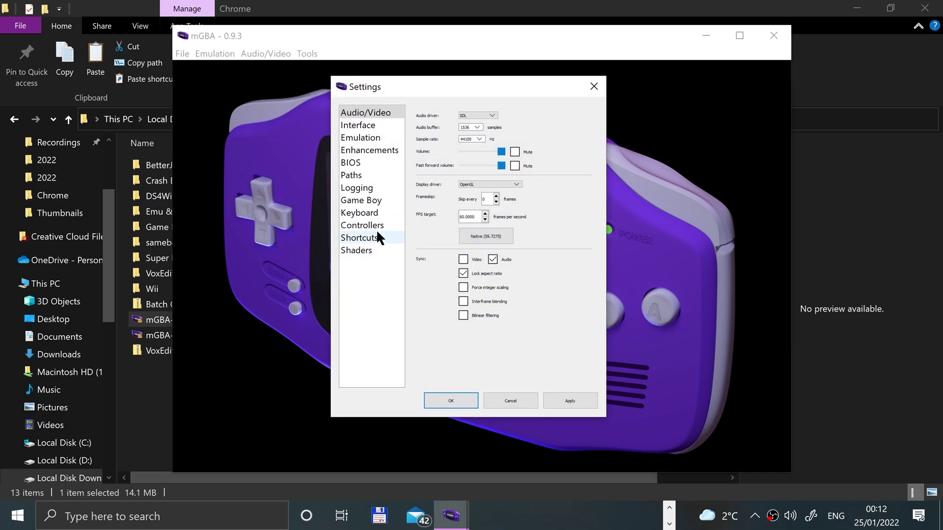
{"action": "left_click", "coordinate": [376, 234]}
{"action": "left_click", "coordinate": [373, 226]}
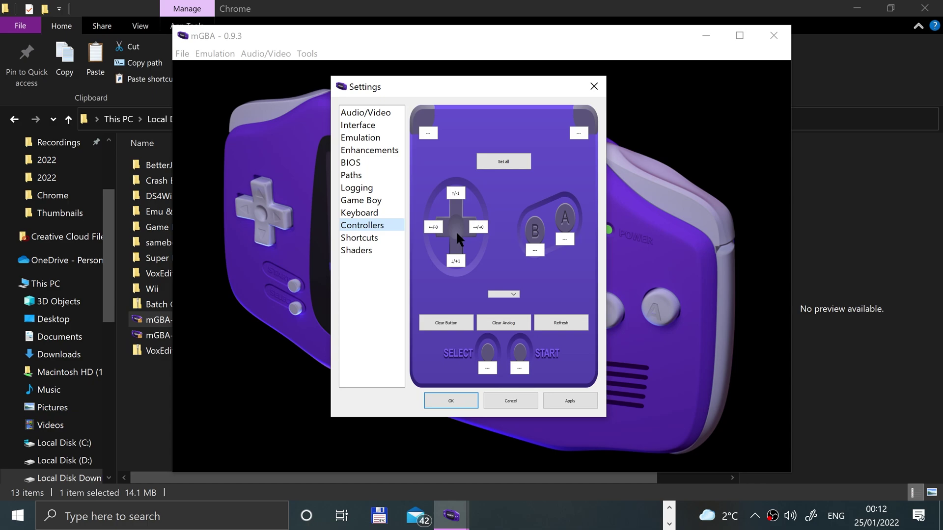
Examine the File actions among the shortcuts and the shader settings, then accept and close the settings
{"action": "left_click", "coordinate": [378, 235]}
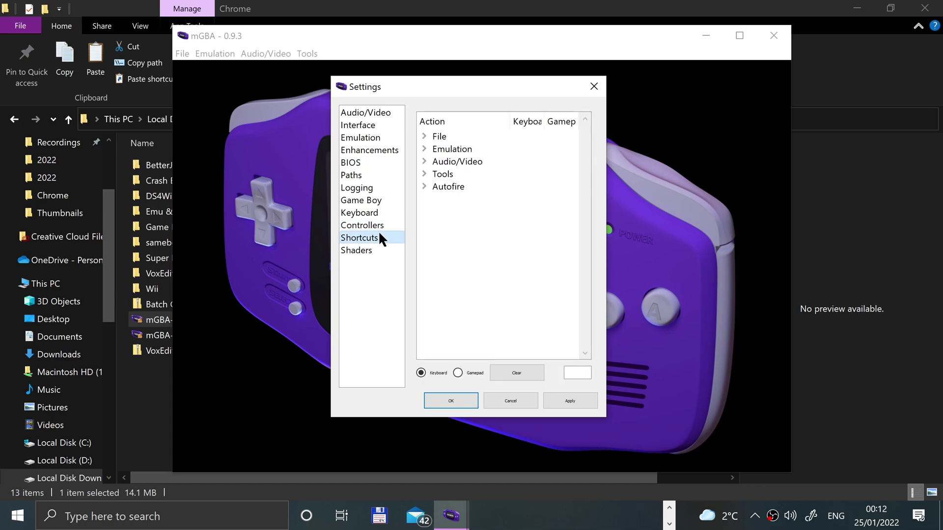
{"action": "left_click", "coordinate": [424, 136]}
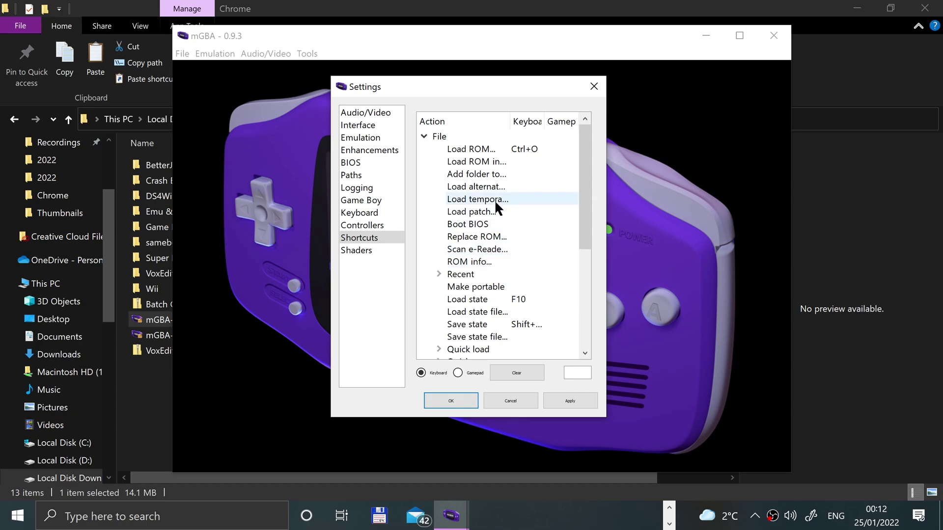
{"action": "scroll", "coordinate": [491, 226], "scroll_direction": "down", "scroll_amount": 1}
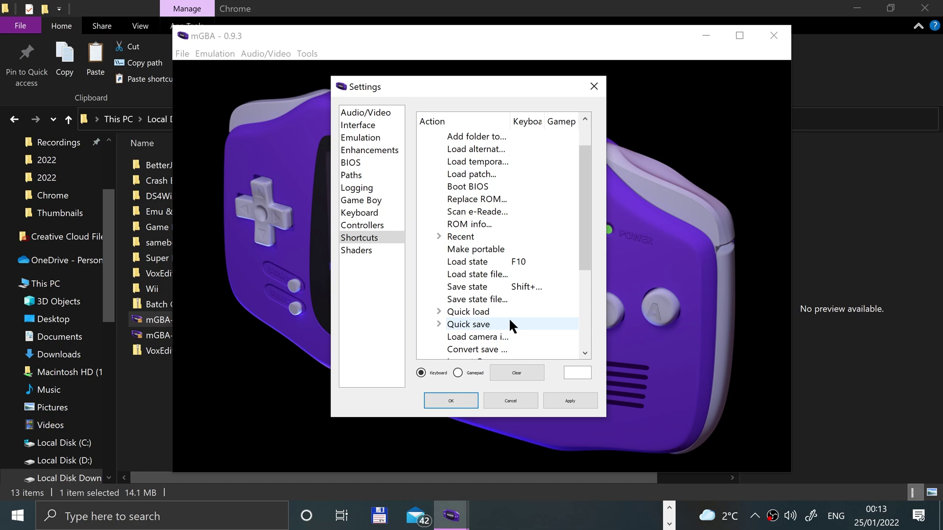
{"action": "left_click", "coordinate": [357, 249]}
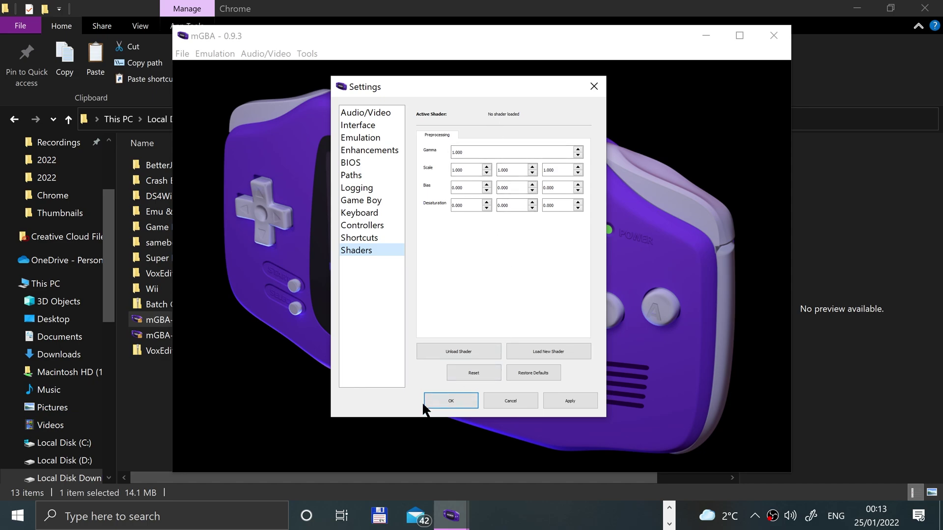
{"action": "left_click", "coordinate": [449, 402]}
{"action": "left_click", "coordinate": [516, 291]}
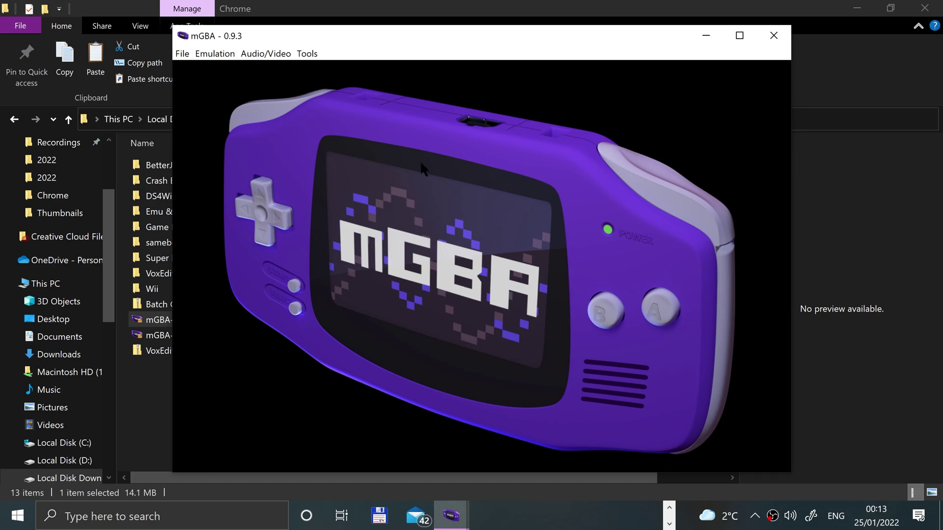
Move the emulator window aside and open the Crash Bandicoot - The Huge Adventure folder in File Explorer
{"action": "left_click_drag", "start_coordinate": [291, 38], "coordinate": [327, 22]}
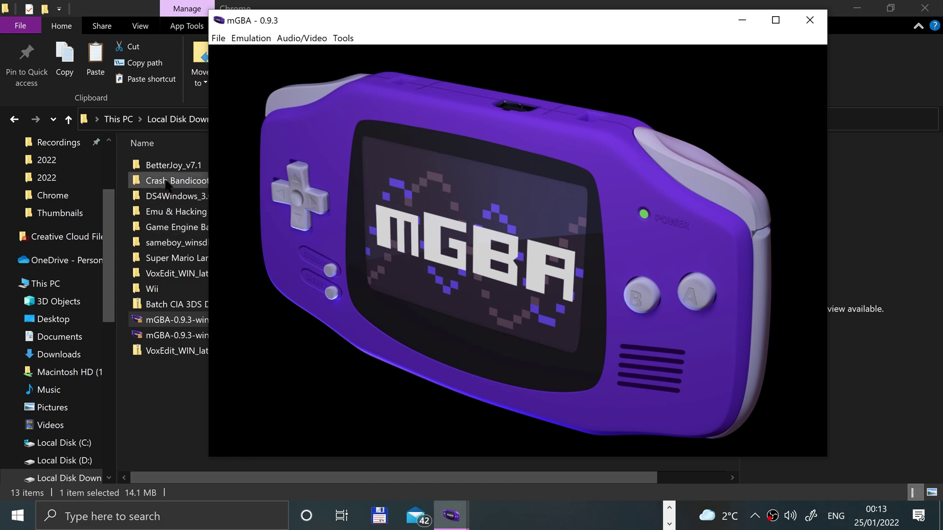
{"action": "left_click", "coordinate": [219, 38]}
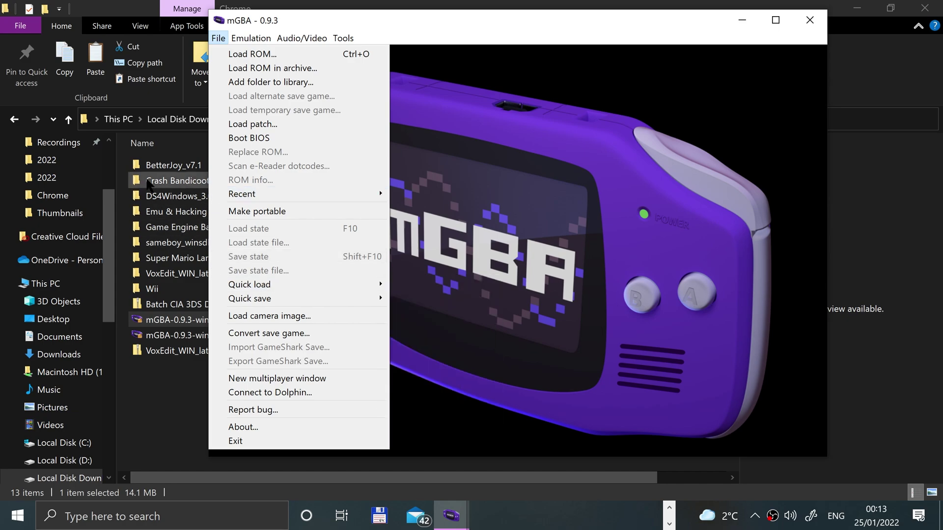
{"action": "left_click", "coordinate": [148, 184]}
{"action": "double_click", "coordinate": [165, 182]}
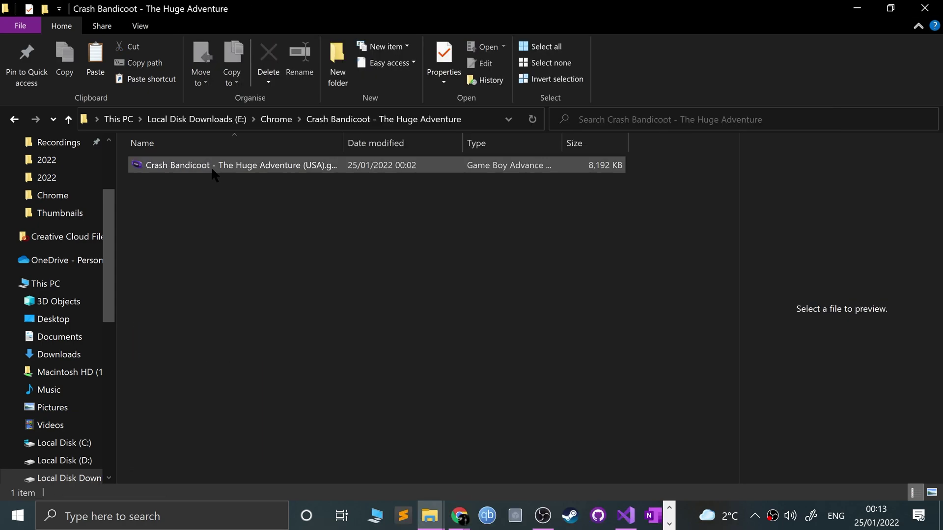
Bring mGBA back to the front and load the Crash Bandicoot - The Huge Adventure (USA) ROM from the folder into it
{"action": "left_click", "coordinate": [669, 523]}
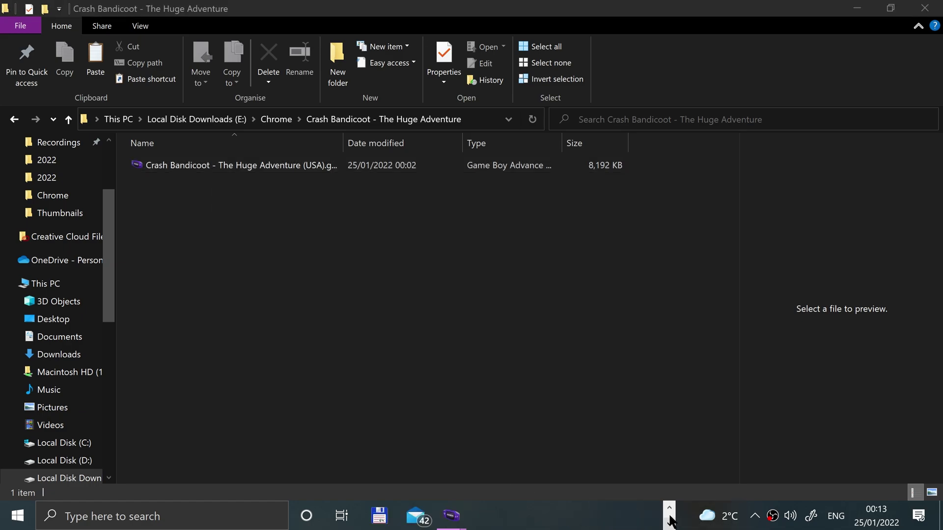
{"action": "mouse_move", "coordinate": [451, 516]}
{"action": "left_click", "coordinate": [417, 457]}
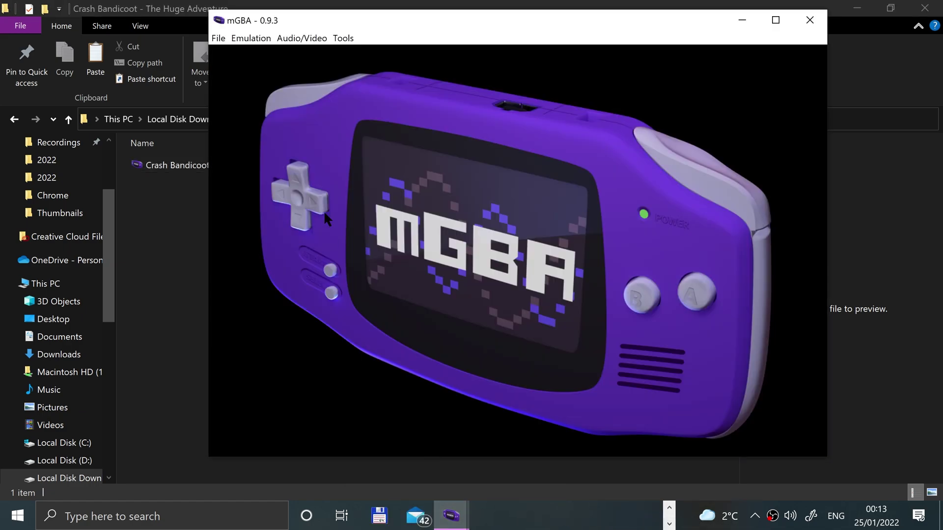
{"action": "left_click_drag", "start_coordinate": [167, 165], "coordinate": [470, 246]}
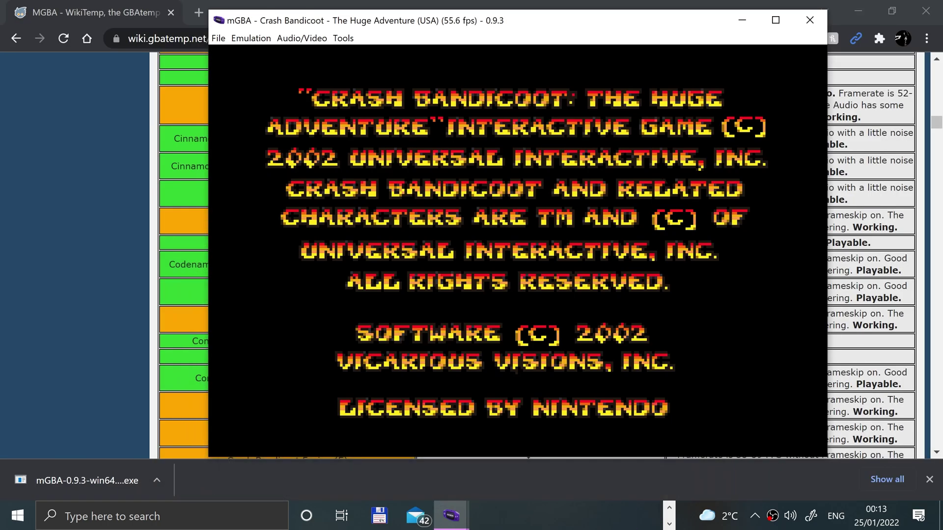
Check the game's .sav file in the Crash Bandicoot - The Huge Adventure folder in File Explorer, and return to the emulator
{"action": "left_click", "coordinate": [669, 507]}
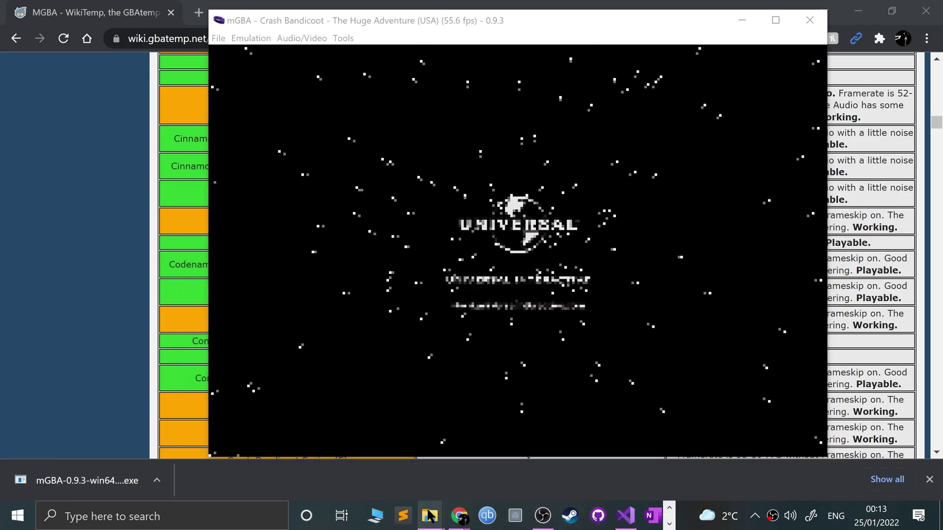
{"action": "mouse_move", "coordinate": [428, 516]}
{"action": "left_click", "coordinate": [562, 454]}
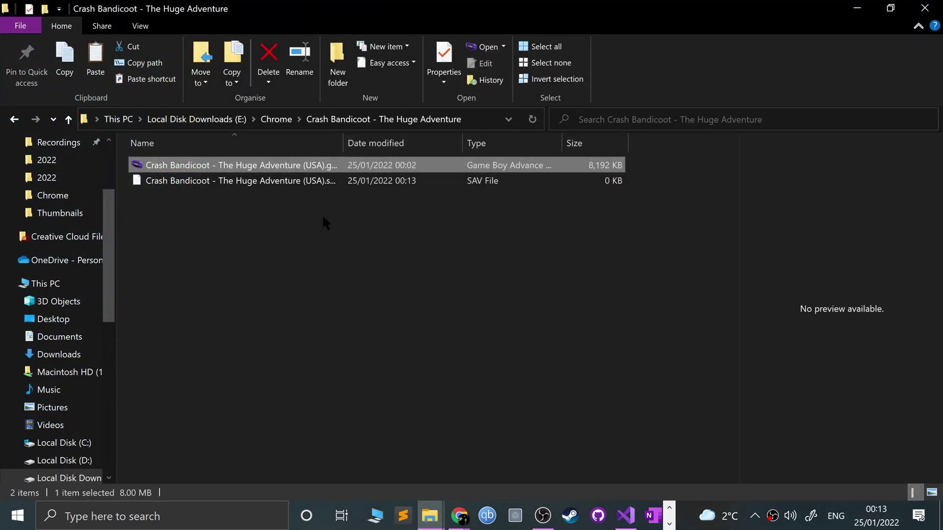
{"action": "left_click", "coordinate": [189, 184]}
{"action": "left_click", "coordinate": [550, 62]}
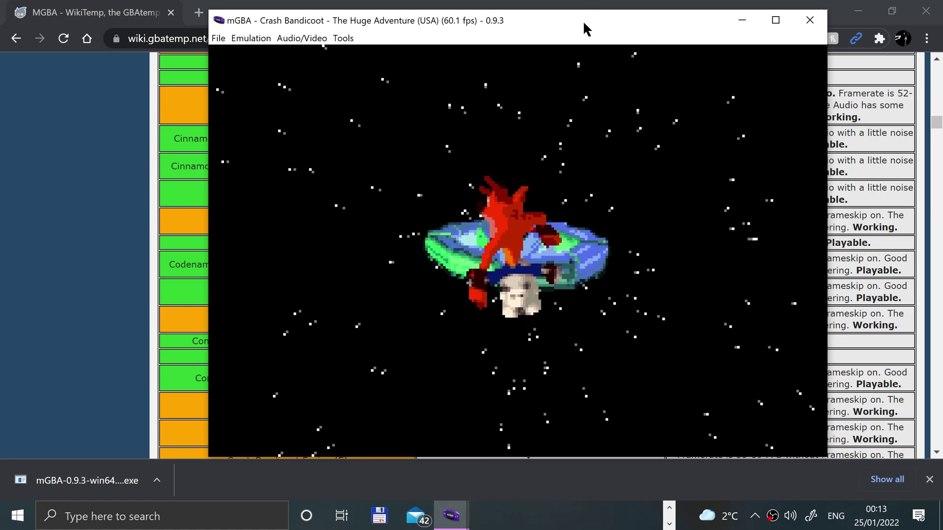
Maximize the emulator window and skip through the game's intro cutscenes to start the first level
{"action": "double_click", "coordinate": [584, 25]}
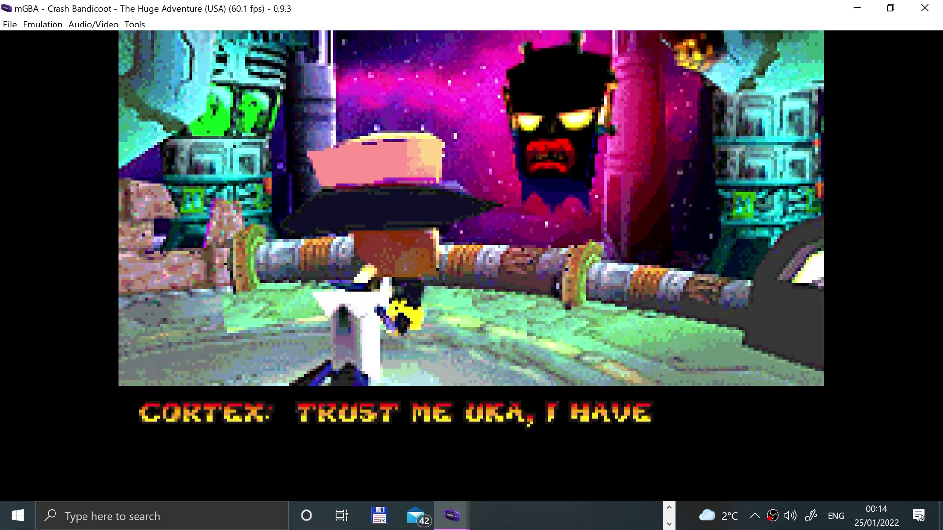
{"action": "key", "text": "Return"}
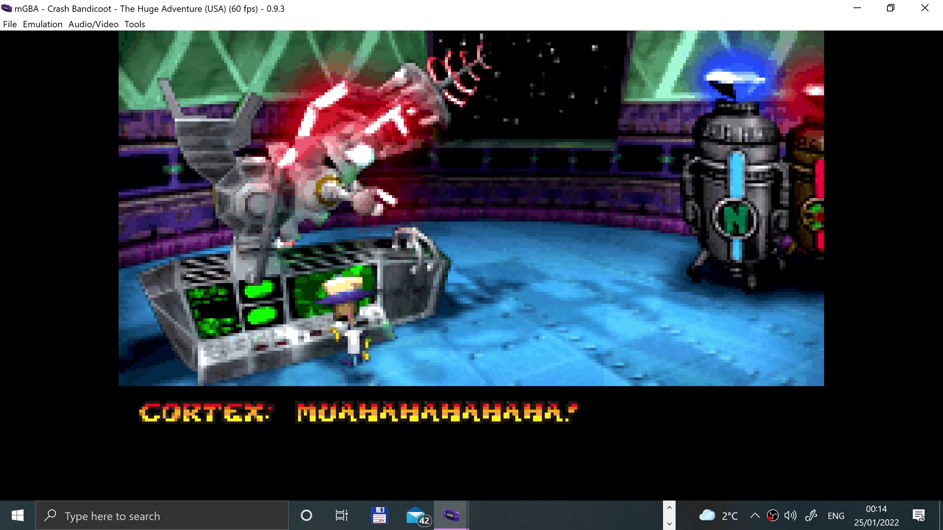
{"action": "key", "text": "Return"}
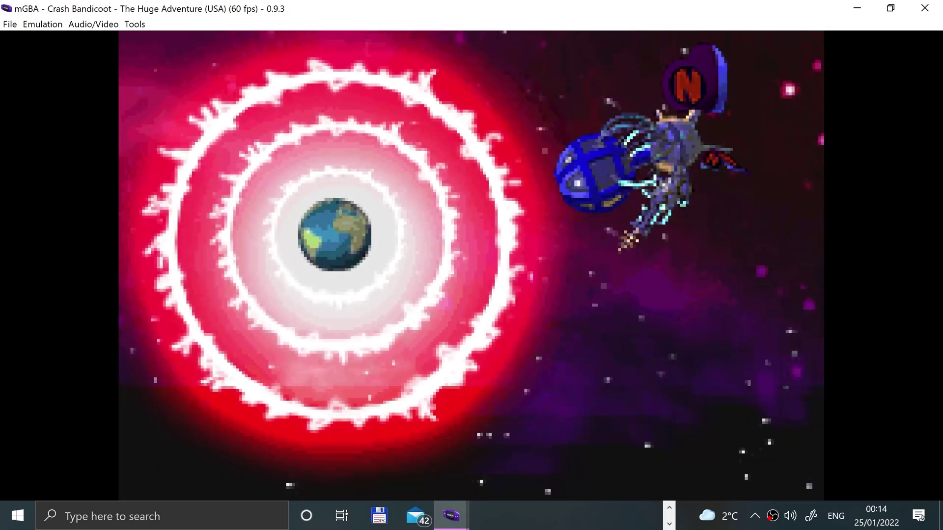
{"action": "key", "text": "Return"}
{"action": "key", "text": "Return"}
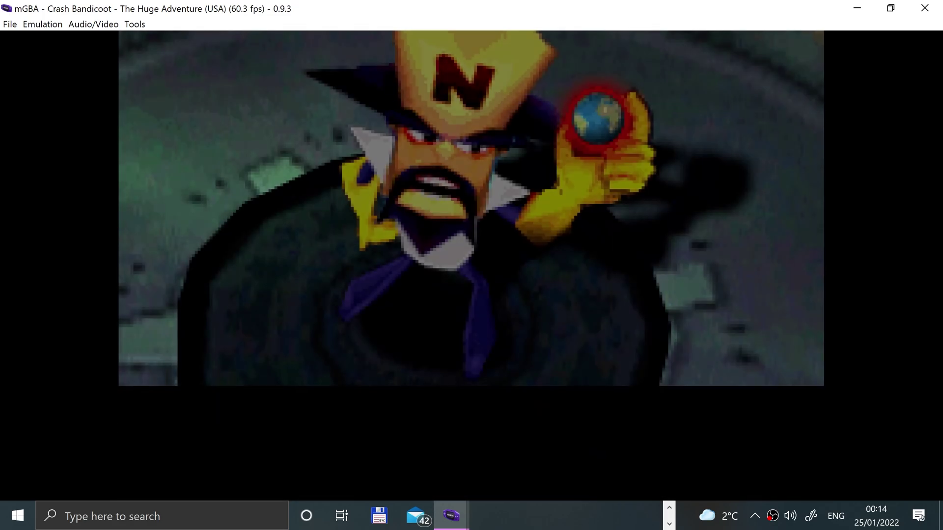
{"action": "key", "text": "Return"}
{"action": "key", "text": "Return"}
{"action": "key", "text": "Return"}
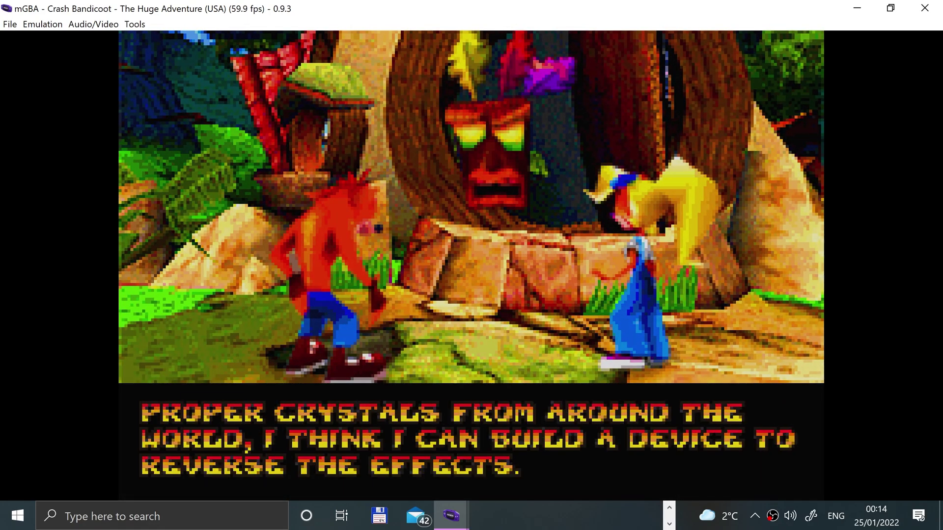
{"action": "key", "text": "Return"}
{"action": "key", "text": "Return"}
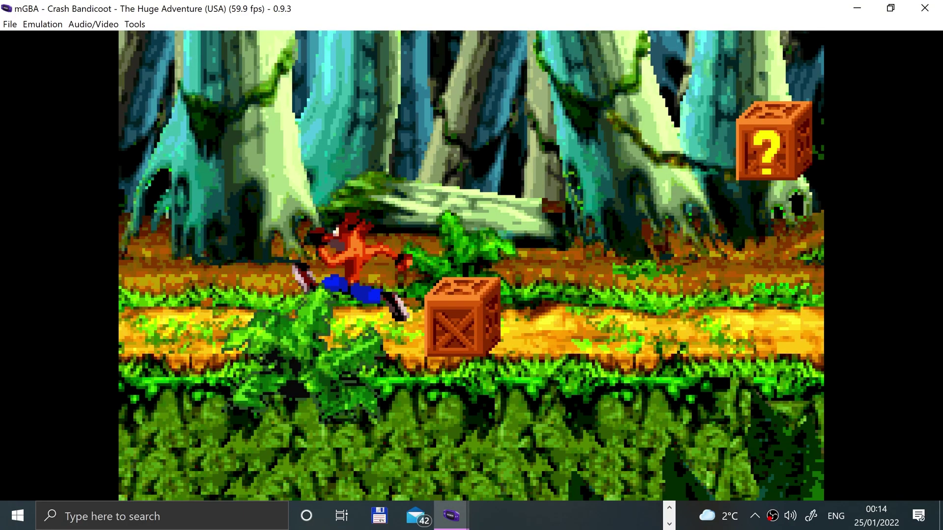
Play the start of the first jungle level, breaking the wooden crate and the question-mark crate by jumping and spinning
{"action": "key", "text": "Right"}
{"action": "key", "text": "x"}
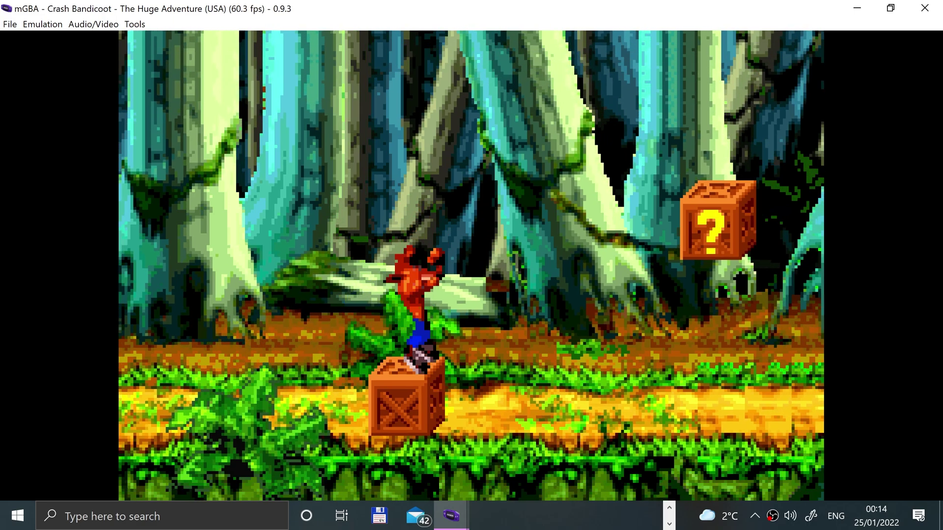
{"action": "key", "text": "x"}
{"action": "key", "text": "x"}
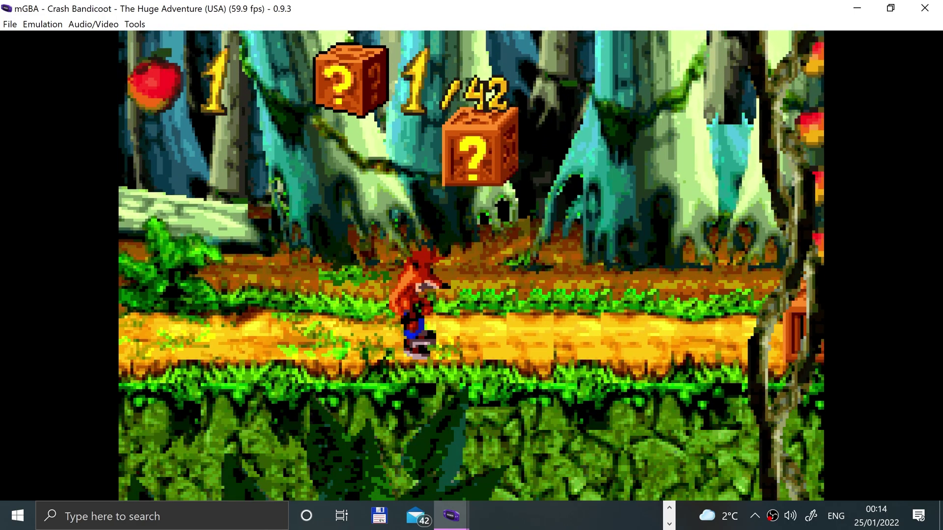
{"action": "key", "text": "x"}
{"action": "key", "text": "z"}
{"action": "key", "text": "x"}
{"action": "key", "text": "z"}
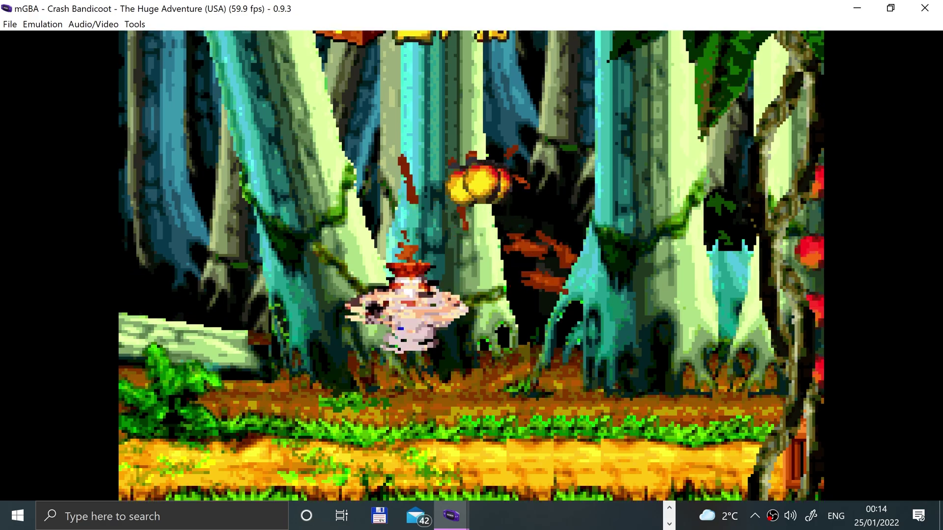
Run and jump onward through the jungle level, breaking crates and collecting fruit, and jump onto the question-mark bonus platform
{"action": "key", "text": "Right"}
{"action": "key", "text": "x"}
{"action": "key", "text": "x"}
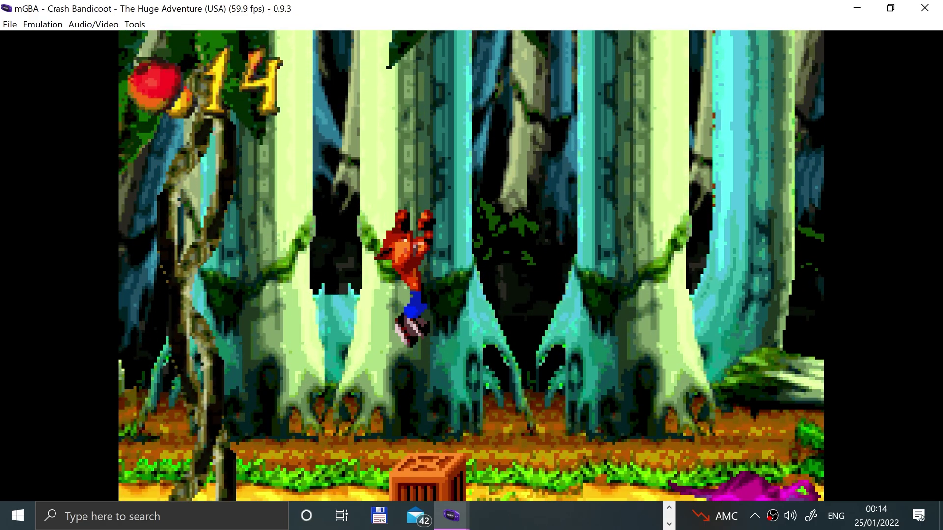
{"action": "key", "text": "x"}
{"action": "key", "text": "x"}
{"action": "key", "text": "Right"}
{"action": "key", "text": "x"}
{"action": "key", "text": "Right"}
{"action": "key", "text": "z"}
{"action": "key", "text": "Right"}
{"action": "key", "text": "x"}
{"action": "key", "text": "Right"}
{"action": "key", "text": "x"}
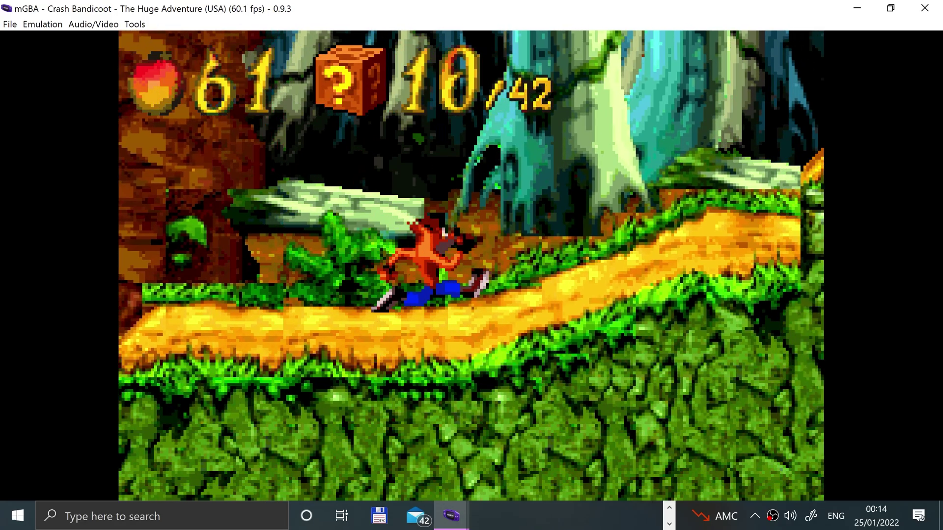
{"action": "key", "text": "Right"}
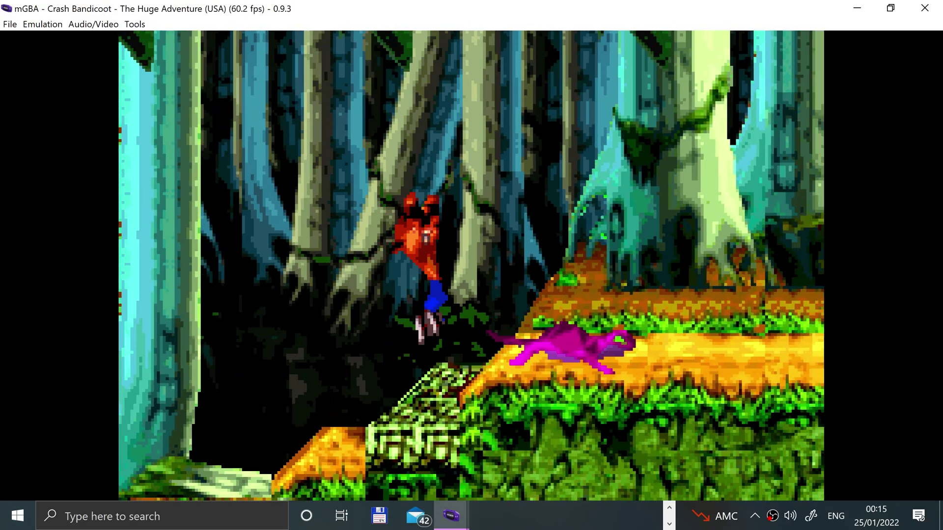
{"action": "key", "text": "Right"}
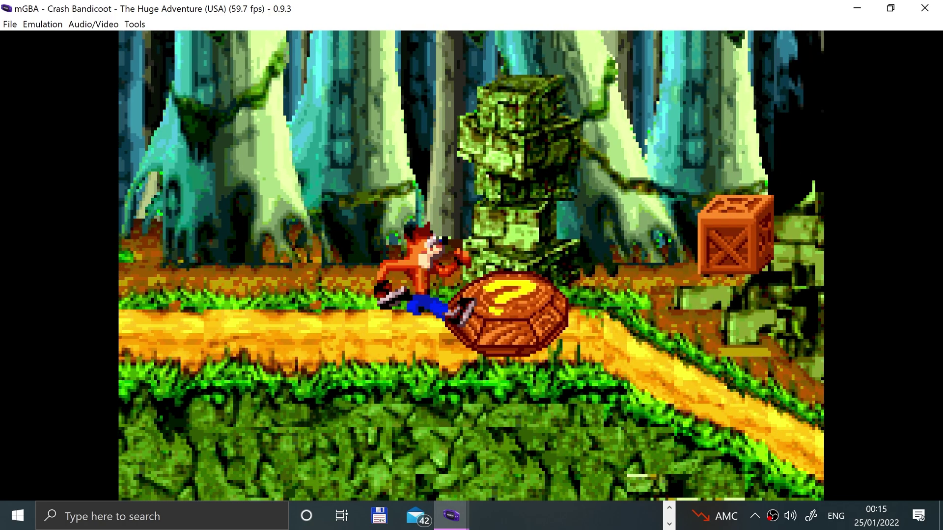
{"action": "key", "text": "x"}
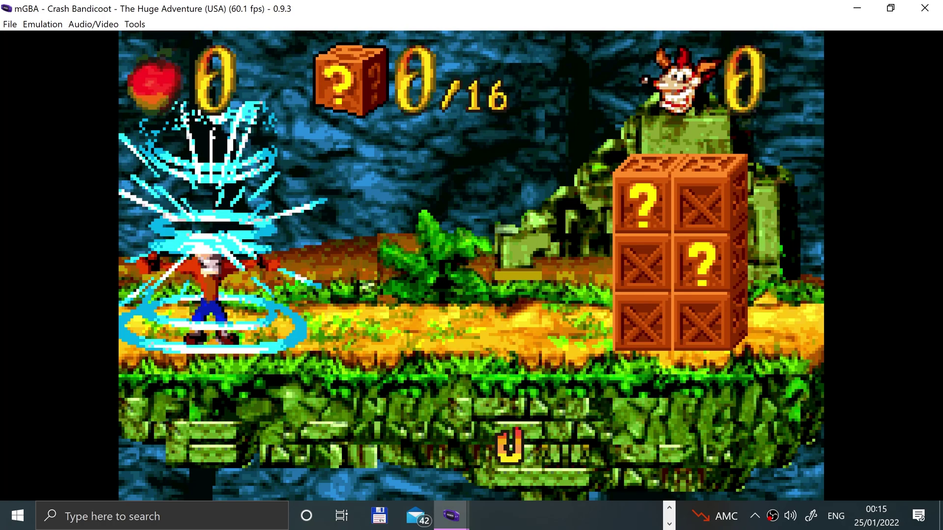
Break the stack of crates in the bonus round with spin attacks and walk to the ledge's edge
{"action": "key", "text": "Right"}
{"action": "key", "text": "z"}
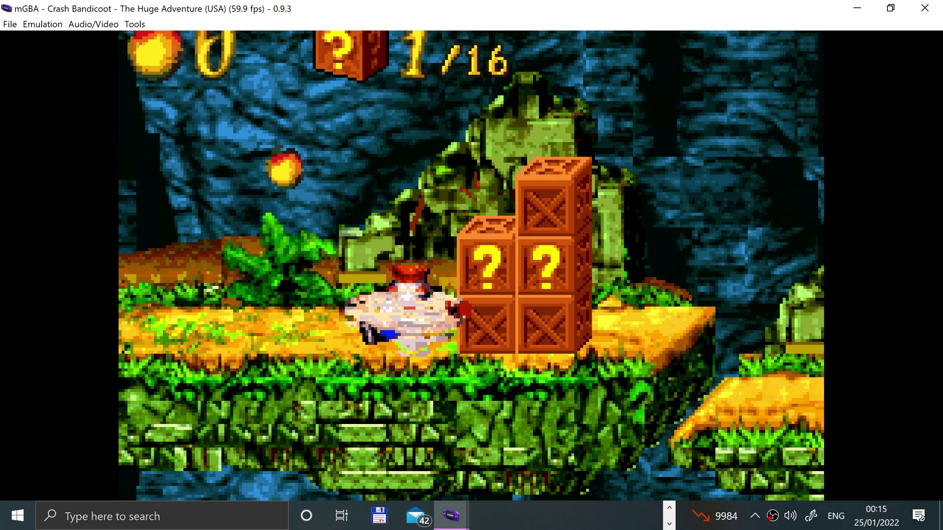
{"action": "key", "text": "z"}
{"action": "key", "text": "Right"}
{"action": "key", "text": "z"}
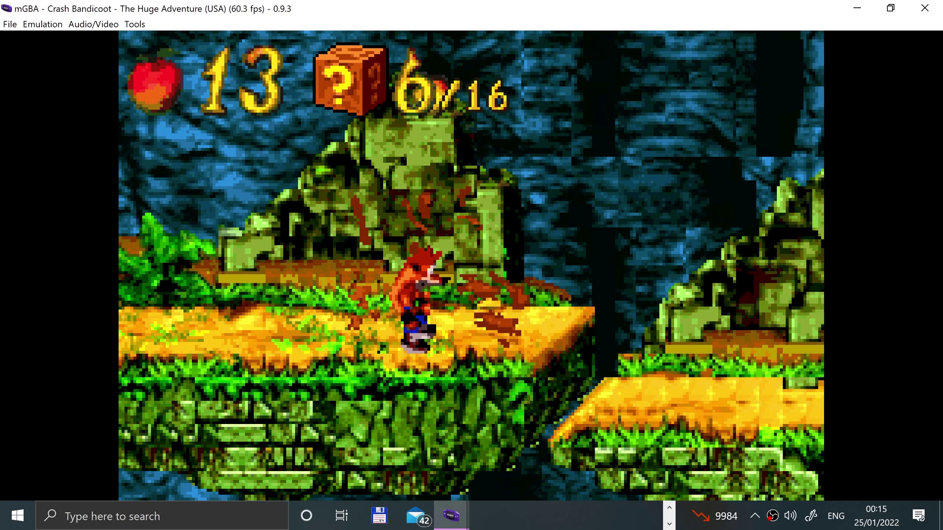
{"action": "key", "text": "Right"}
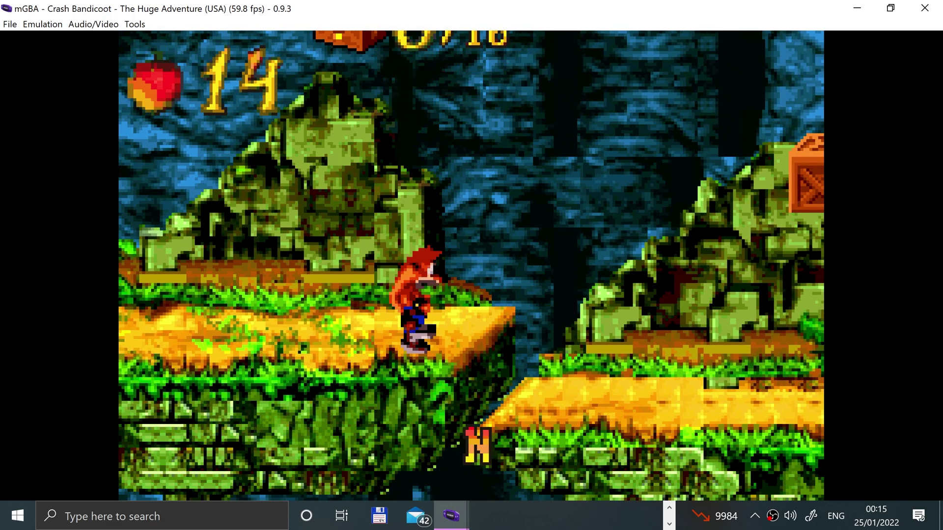
Save the current game state to slot 1
{"action": "left_click", "coordinate": [9, 24]}
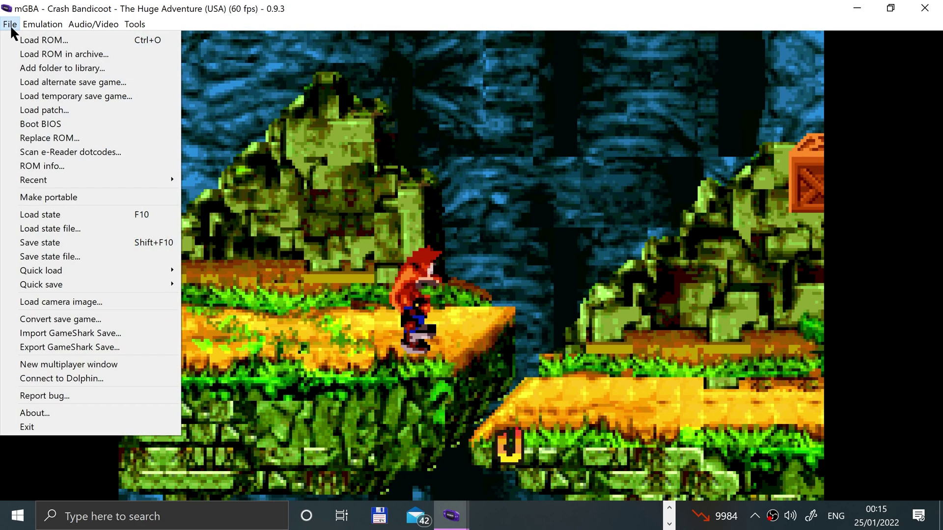
{"action": "left_click", "coordinate": [66, 242]}
{"action": "left_click", "coordinate": [203, 183]}
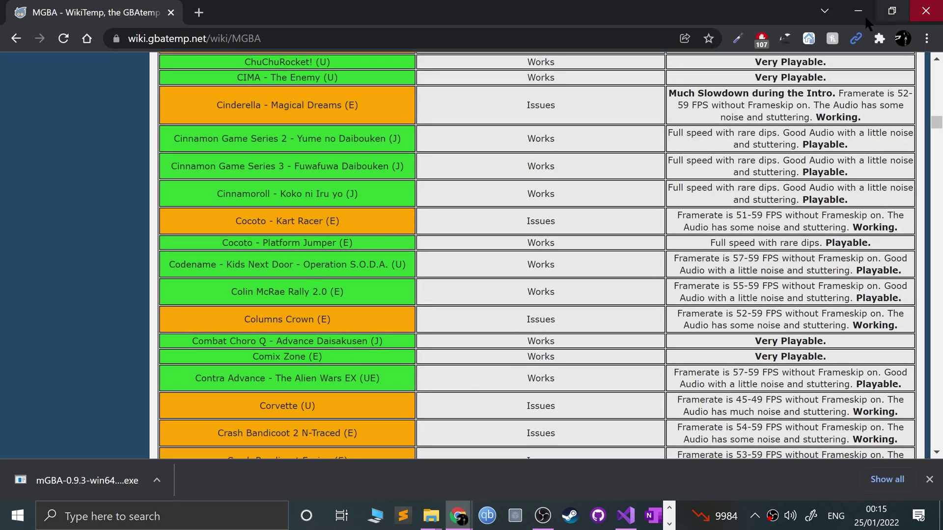
Minimize the browser and launch the Crash Bandicoot - The Huge Adventure (USA).gba file from its folder in File Explorer
{"action": "left_click", "coordinate": [858, 19]}
{"action": "mouse_move", "coordinate": [431, 516]}
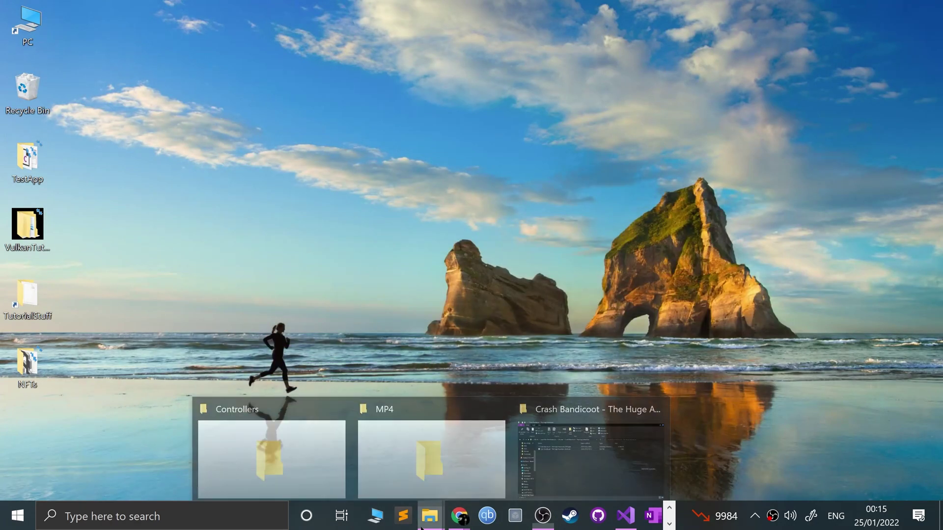
{"action": "left_click", "coordinate": [554, 453]}
{"action": "left_click", "coordinate": [254, 167]}
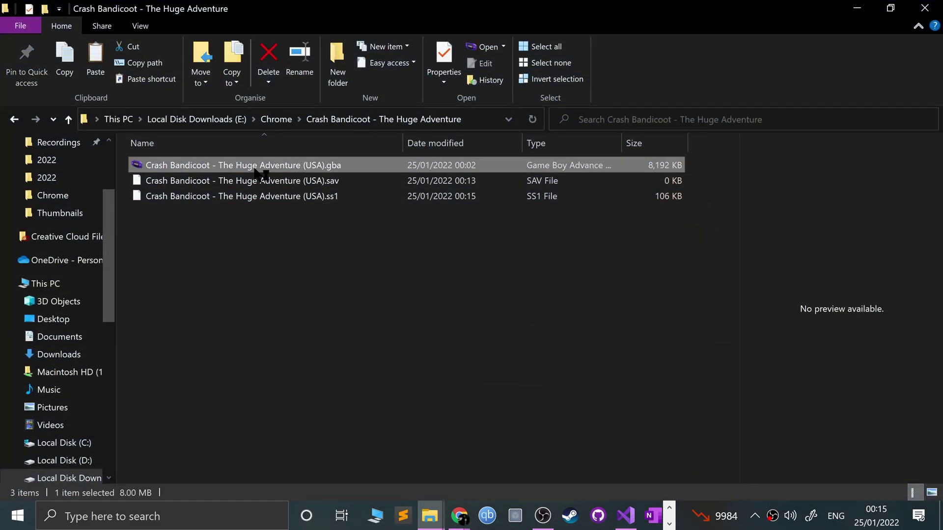
{"action": "key", "text": "Return"}
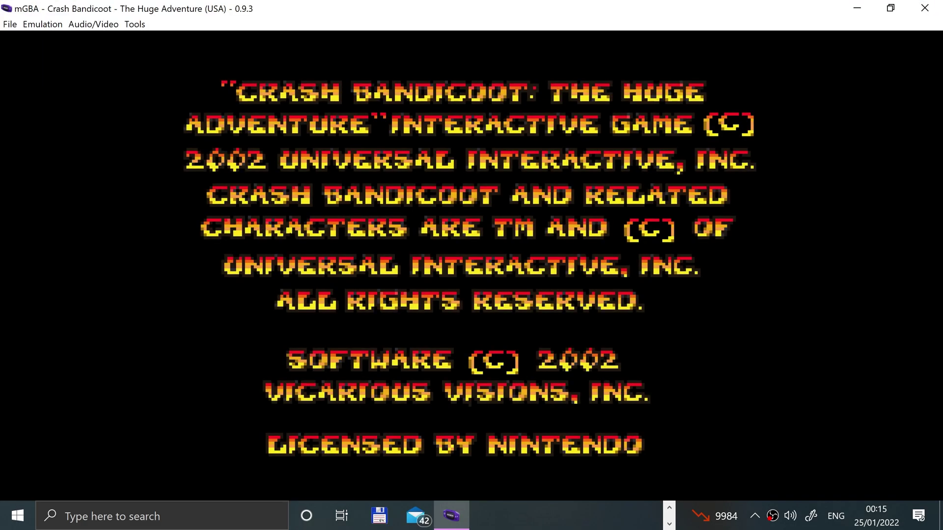
Load the saved game state from slot 1
{"action": "left_click", "coordinate": [12, 24]}
{"action": "left_click", "coordinate": [58, 215]}
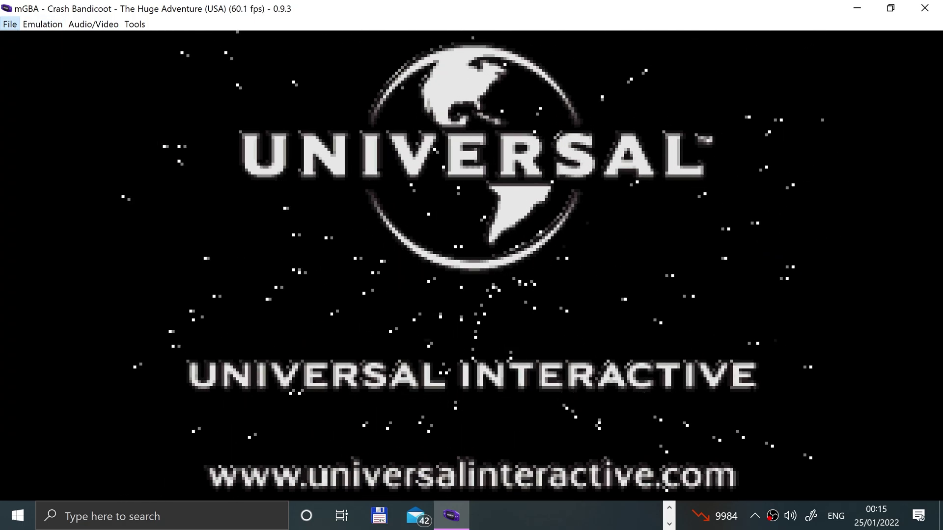
{"action": "left_click", "coordinate": [212, 192]}
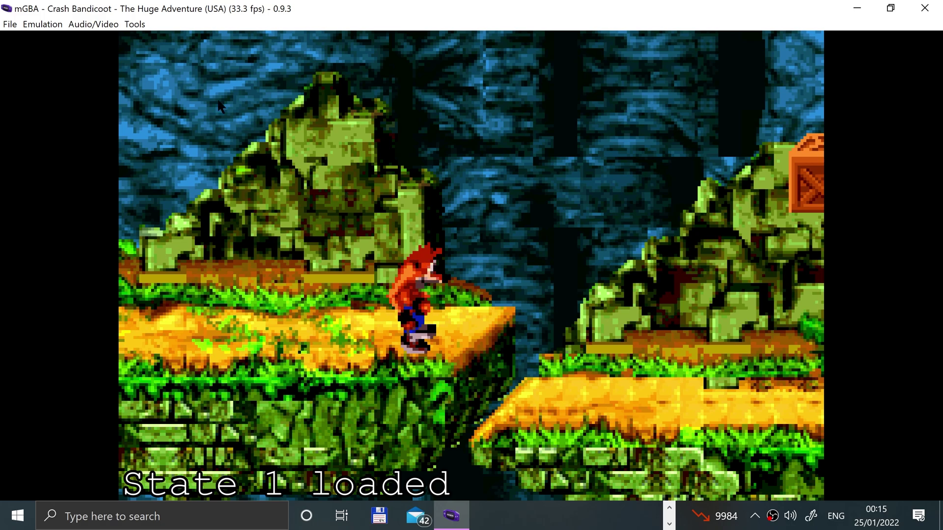
Open the emulator settings, move the dialog away from the game character and go to the Enhancements options
{"action": "left_click", "coordinate": [134, 23]}
{"action": "mouse_move", "coordinate": [114, 21]}
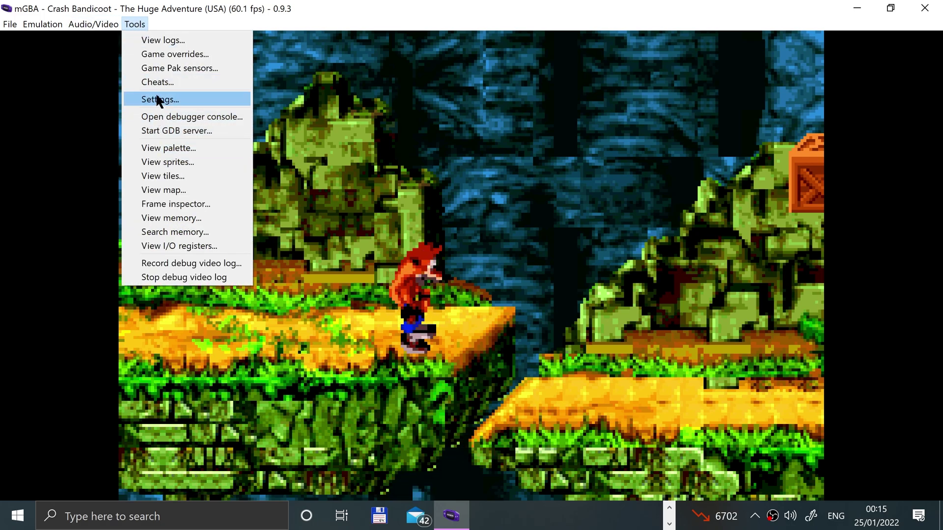
{"action": "left_click", "coordinate": [155, 99]}
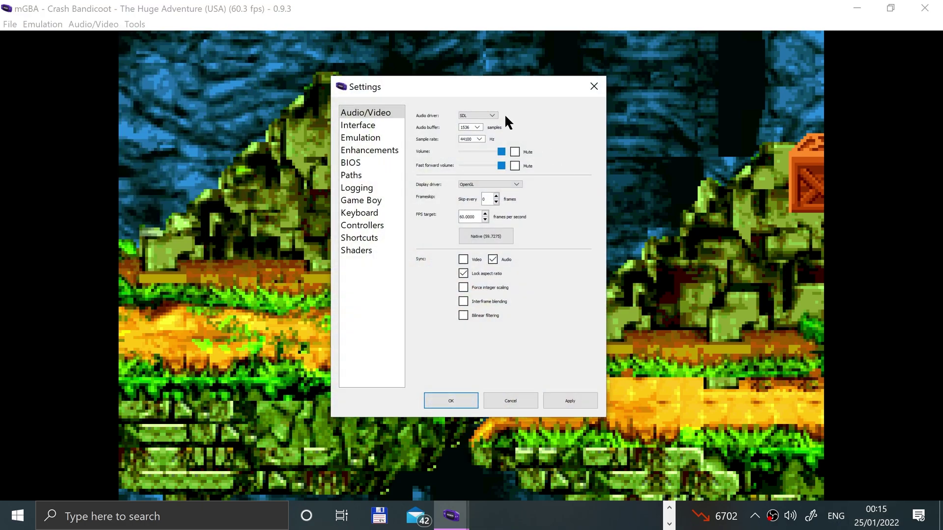
{"action": "left_click_drag", "start_coordinate": [467, 92], "coordinate": [692, 126]}
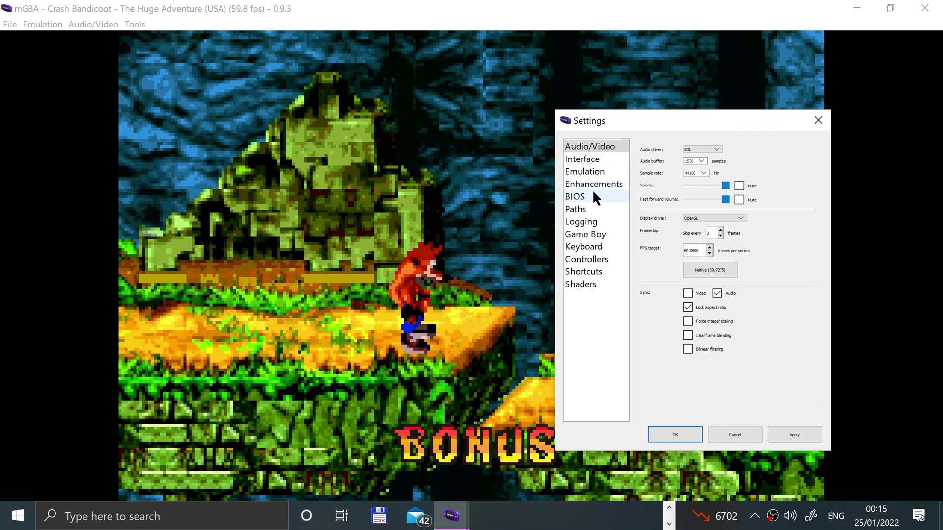
{"action": "left_click", "coordinate": [585, 230]}
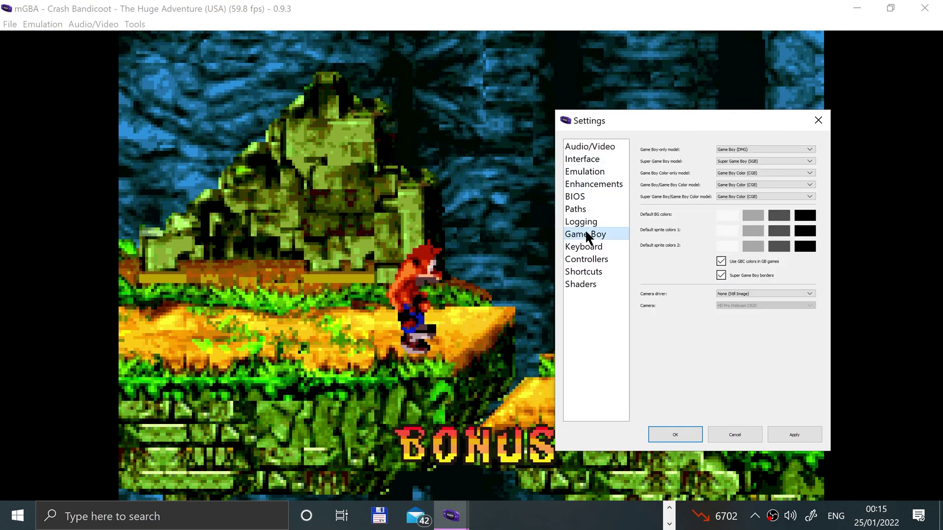
{"action": "left_click", "coordinate": [590, 193]}
{"action": "left_click", "coordinate": [592, 174]}
{"action": "left_click", "coordinate": [591, 182]}
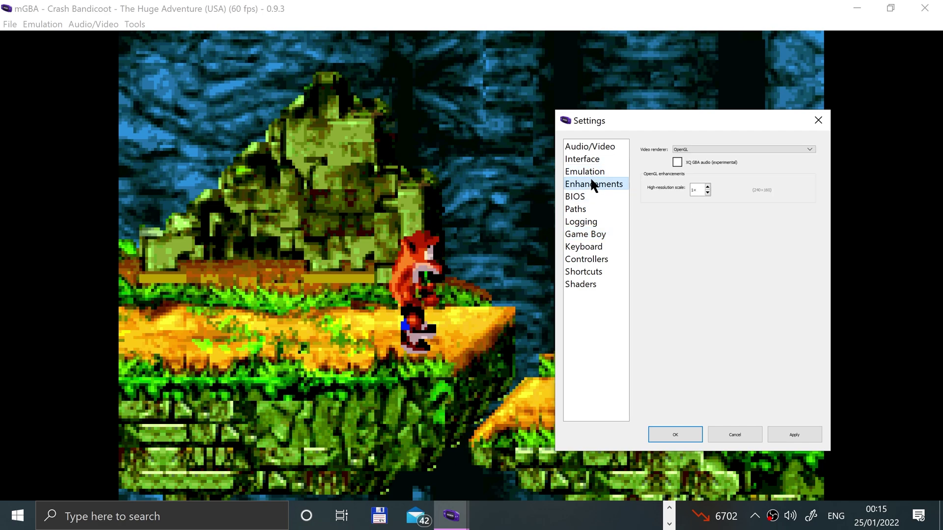
Set the OpenGL high-resolution scale to 8× (1920×1280) and apply it
{"action": "left_click", "coordinate": [707, 187]}
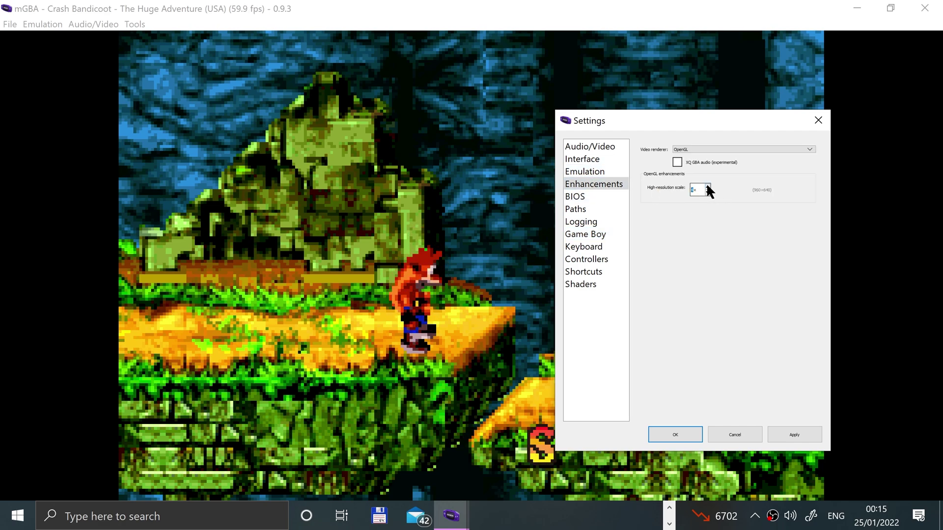
{"action": "left_click", "coordinate": [708, 187]}
{"action": "left_click", "coordinate": [708, 187]}
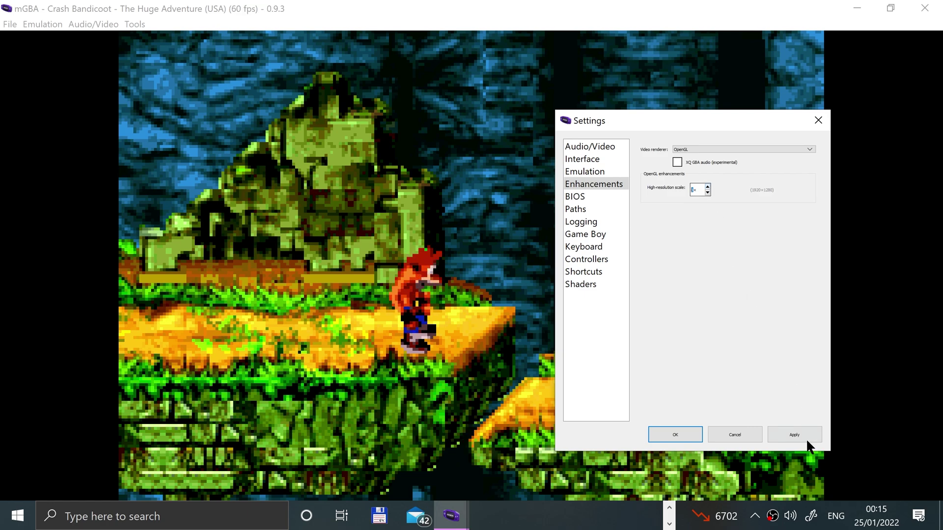
{"action": "left_click", "coordinate": [775, 434]}
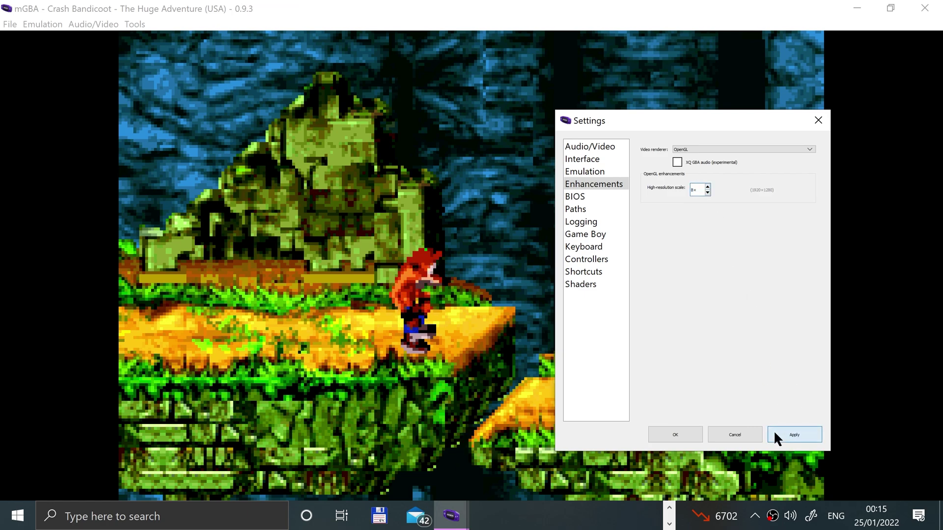
Confirm the settings, then restart the emulator by exiting it and reopening Crash Bandicoot - The Huge Adventure (USA).gba from its folder
{"action": "left_click", "coordinate": [673, 434]}
{"action": "left_click", "coordinate": [10, 24]}
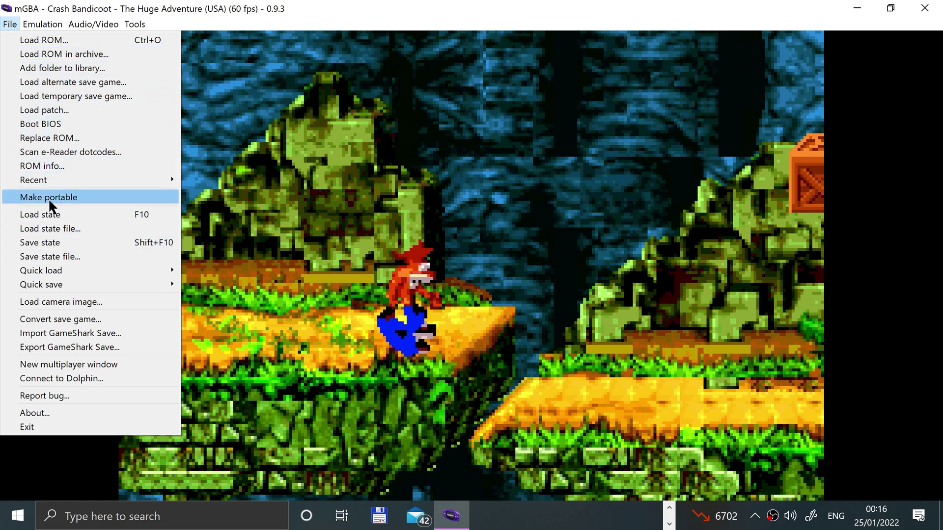
{"action": "left_click", "coordinate": [72, 426]}
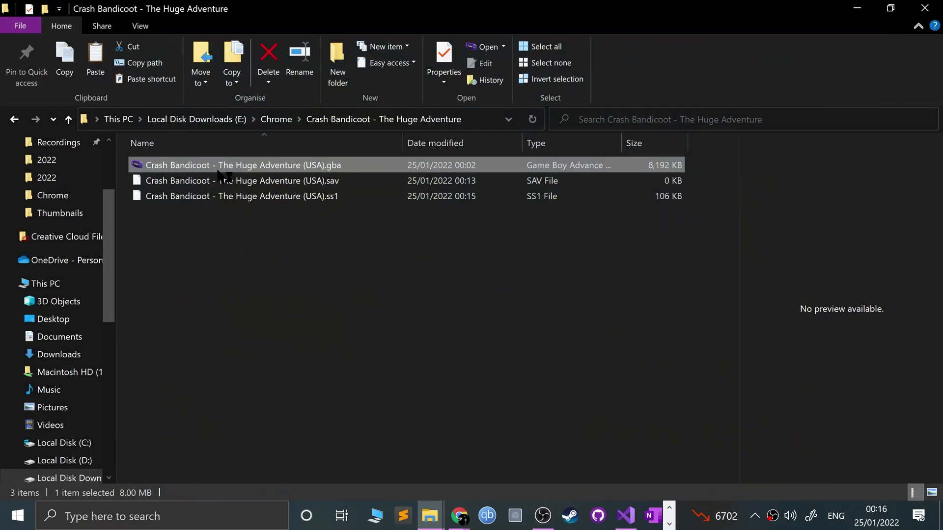
{"action": "double_click", "coordinate": [218, 167]}
Load the slot 1 save state in the restarted game
{"action": "left_click", "coordinate": [10, 24]}
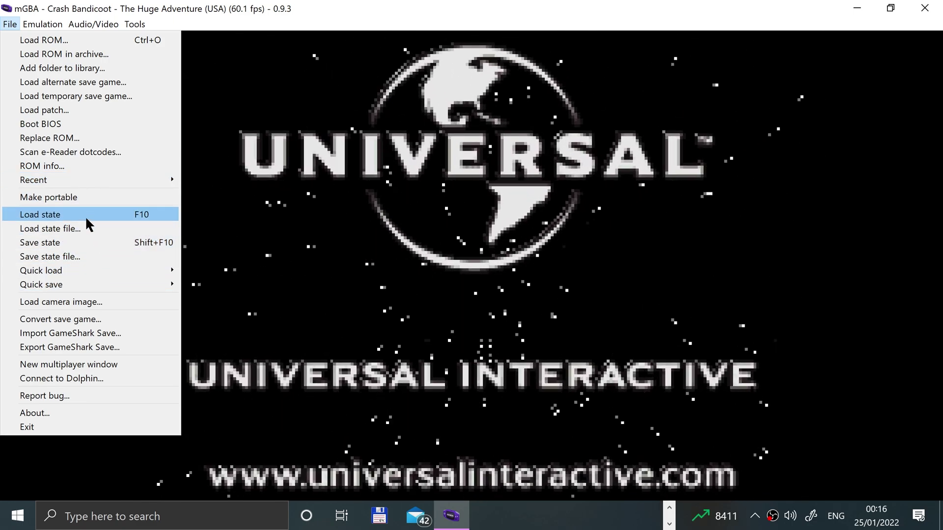
{"action": "left_click", "coordinate": [88, 221]}
{"action": "left_click", "coordinate": [121, 135]}
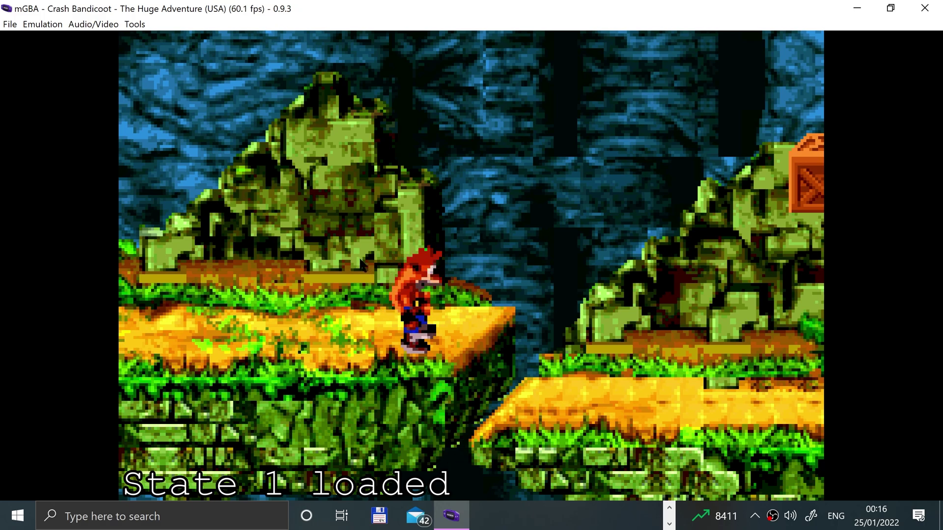
Review the Enhancements and Audio/Video options in the emulator settings and close the dialog without changing anything
{"action": "left_click", "coordinate": [108, 23]}
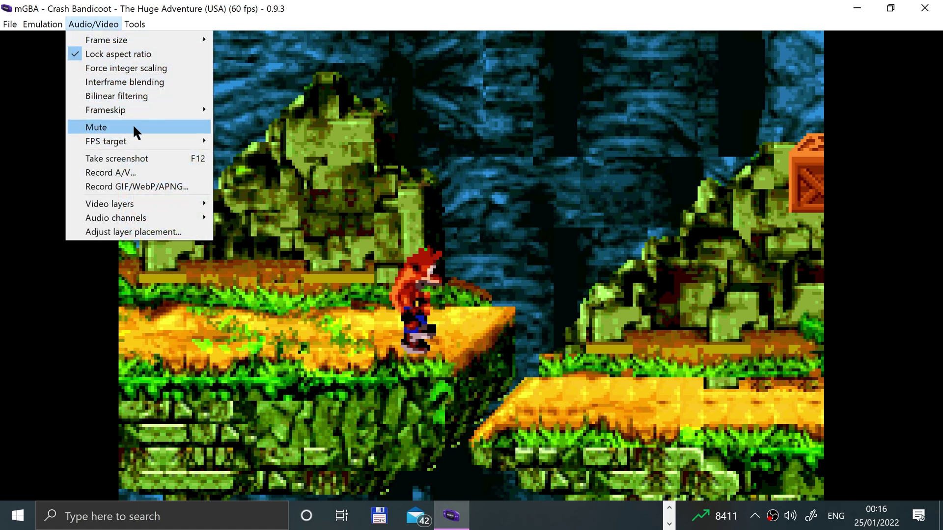
{"action": "mouse_move", "coordinate": [142, 25]}
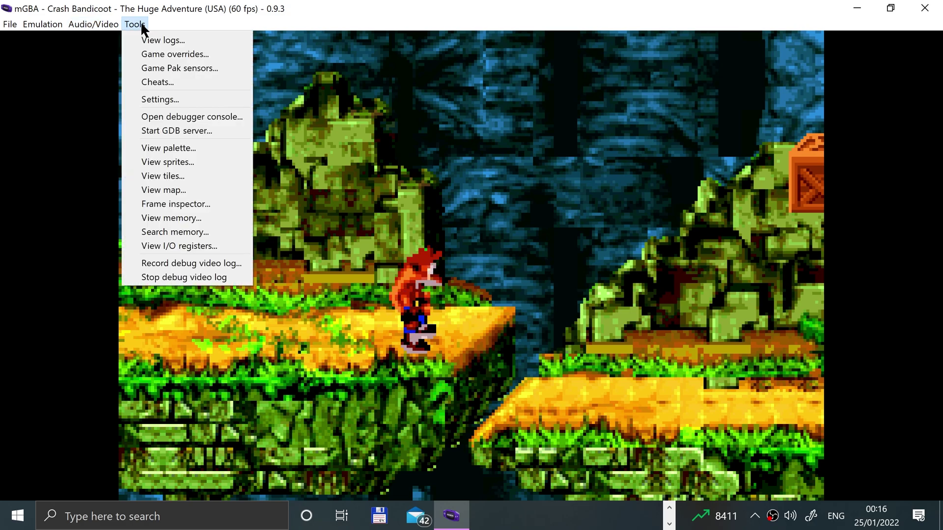
{"action": "left_click", "coordinate": [164, 99]}
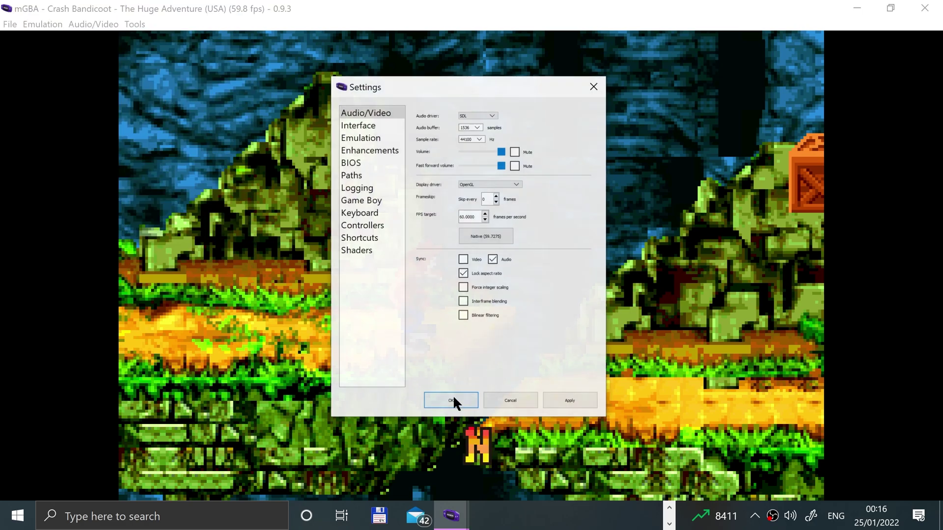
{"action": "left_click", "coordinate": [373, 152]}
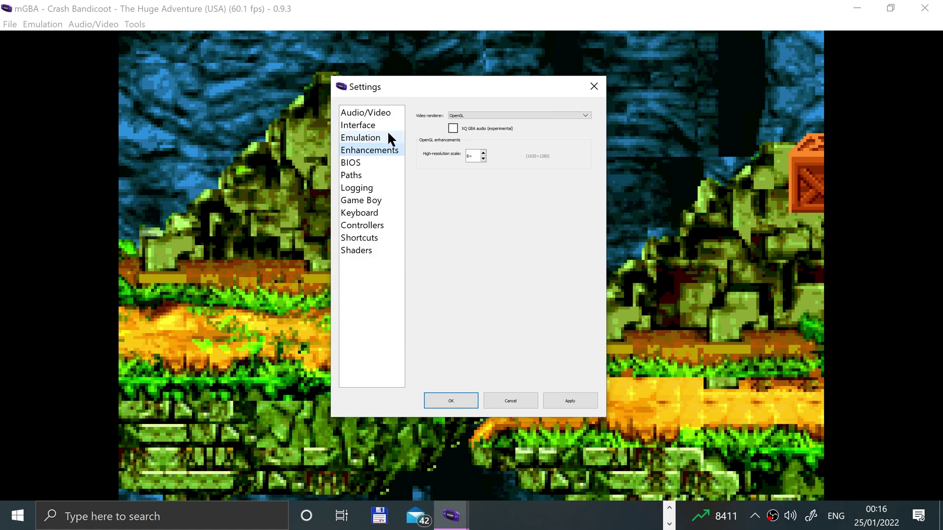
{"action": "left_click", "coordinate": [369, 125]}
{"action": "left_click", "coordinate": [369, 115]}
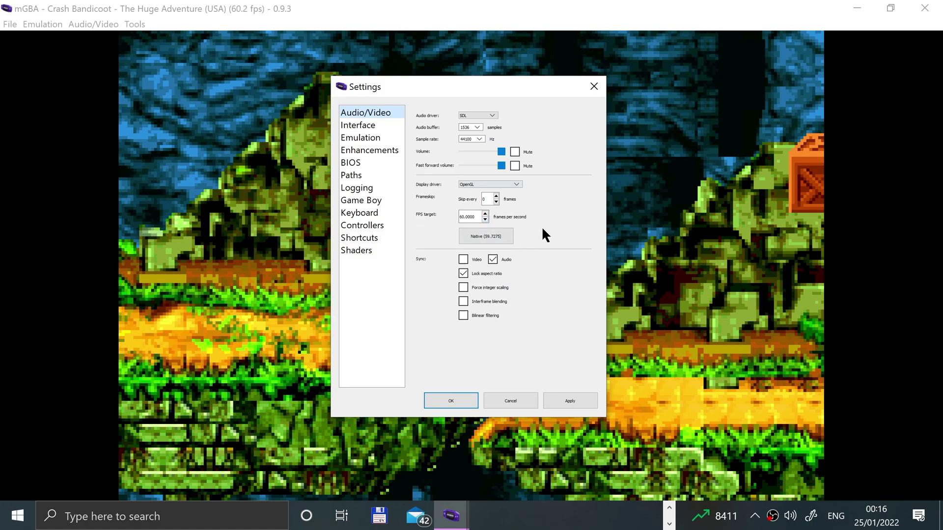
{"action": "left_click", "coordinate": [499, 396]}
Play the jungle level, running forward and jumping to break the crates up to the stone platform with the arrow crate
{"action": "key", "text": "Right"}
{"action": "key", "text": "Left"}
{"action": "key", "text": "Left"}
{"action": "key", "text": "x"}
{"action": "key", "text": "Right"}
{"action": "key", "text": "x"}
{"action": "key", "text": "Right"}
{"action": "key", "text": "x"}
{"action": "key", "text": "x"}
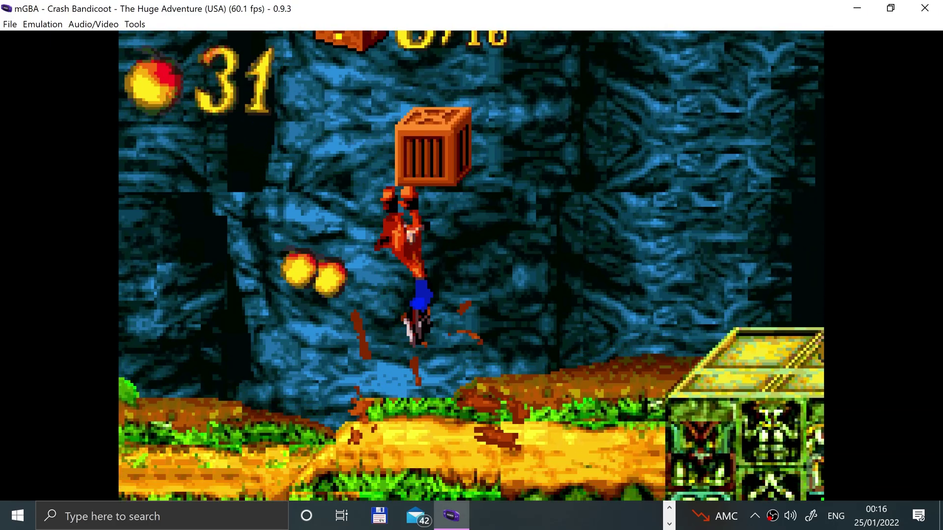
{"action": "key", "text": "Right"}
{"action": "key", "text": "x"}
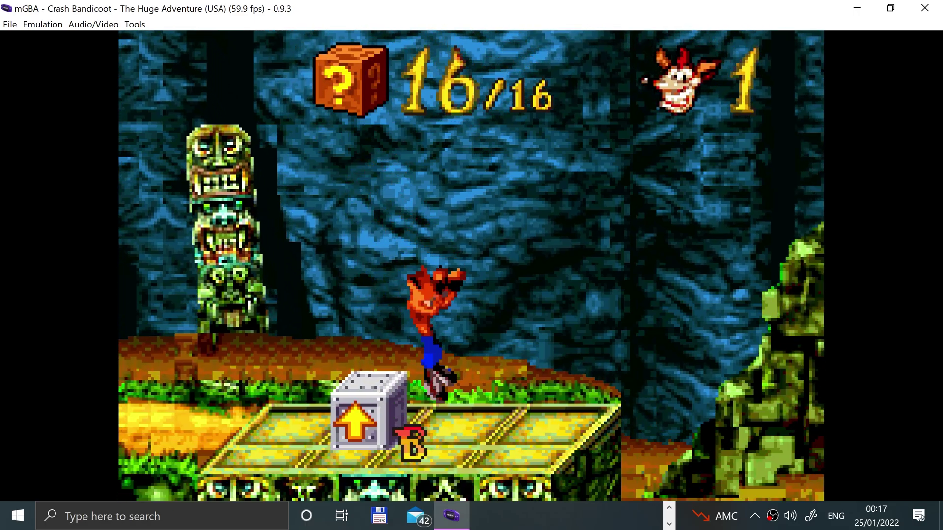
Run on through the level, collecting fruit and jumping the gaps, and continue past the waterfall to the level-select hub
{"action": "key", "text": "Right"}
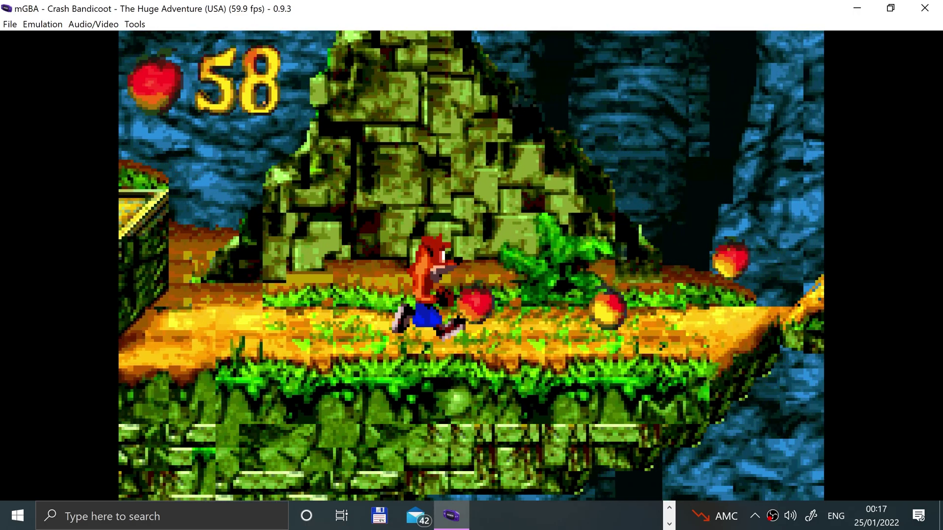
{"action": "key", "text": "Right"}
{"action": "key", "text": "x"}
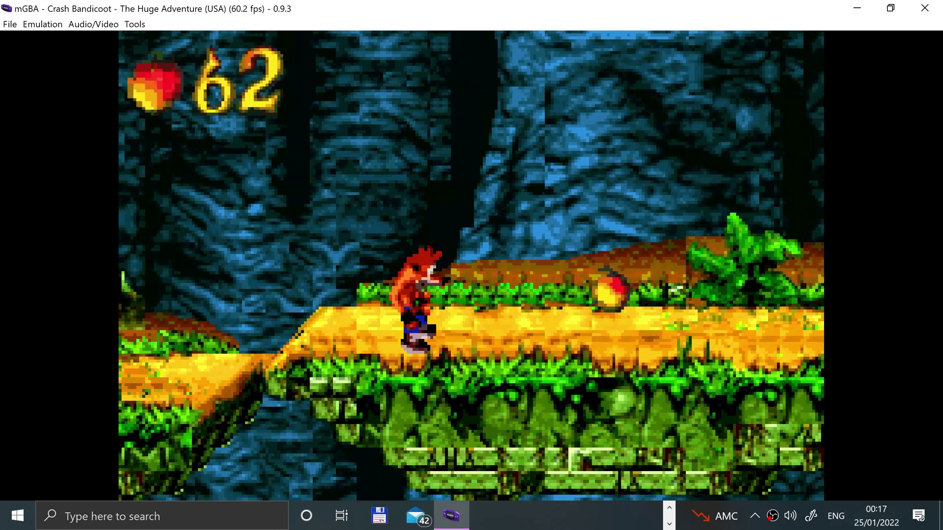
{"action": "key", "text": "Right"}
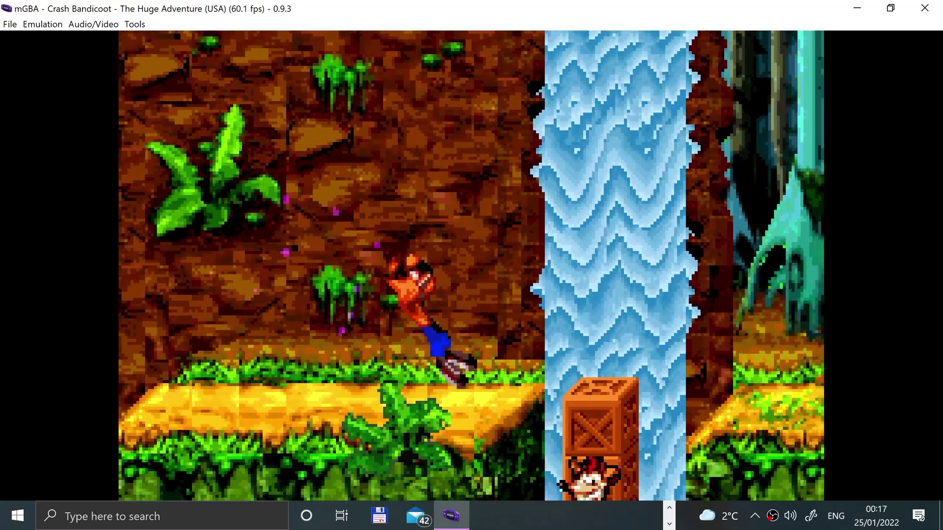
{"action": "key", "text": "Up"}
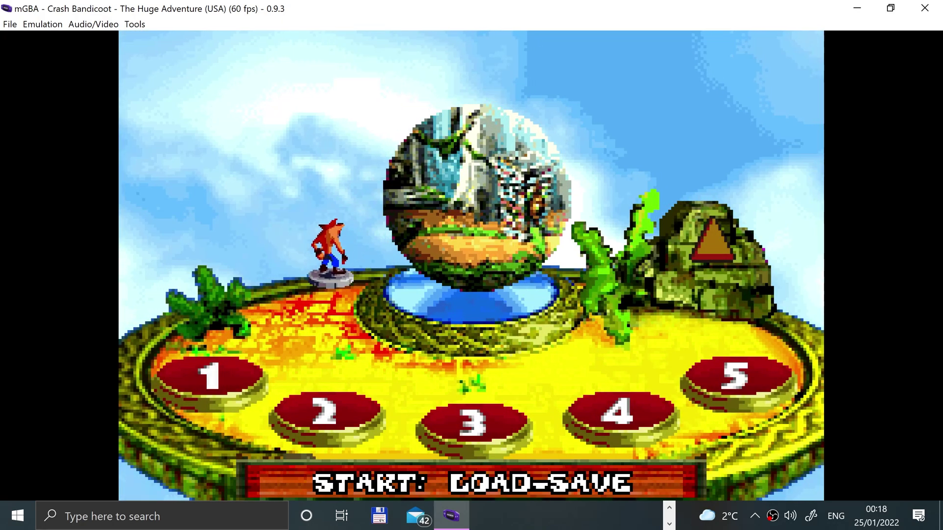
Open the in-game load-save screen from the level-select hub and save the game in the first empty slot
{"action": "key", "text": "Right"}
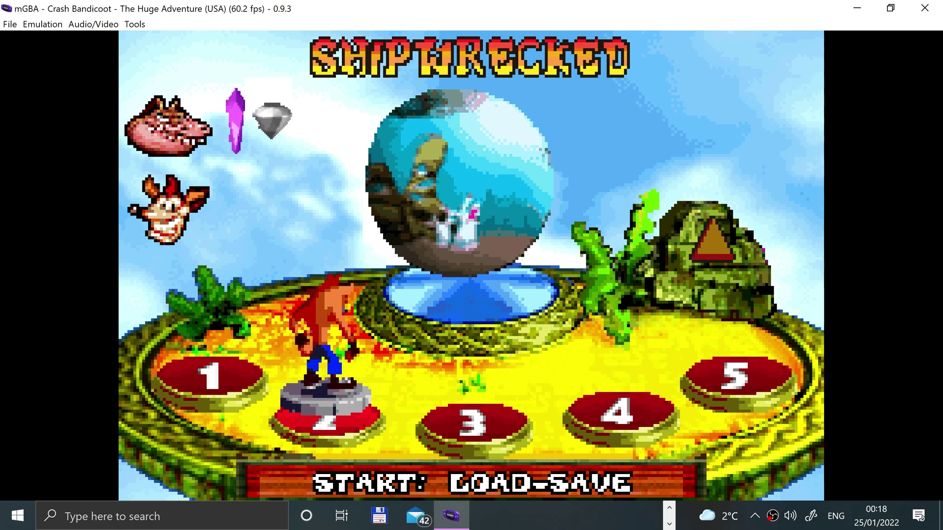
{"action": "key", "text": "Left"}
{"action": "key", "text": "x"}
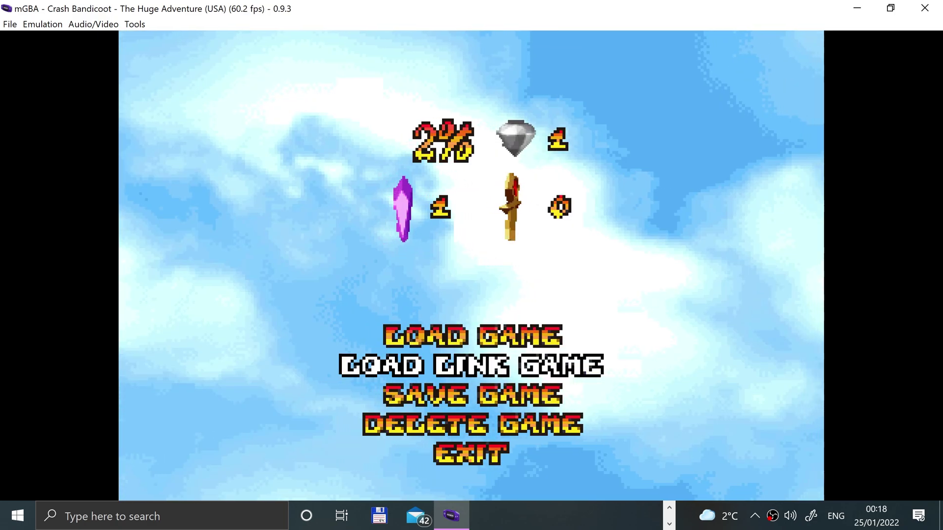
{"action": "key", "text": "Down"}
{"action": "key", "text": "Down"}
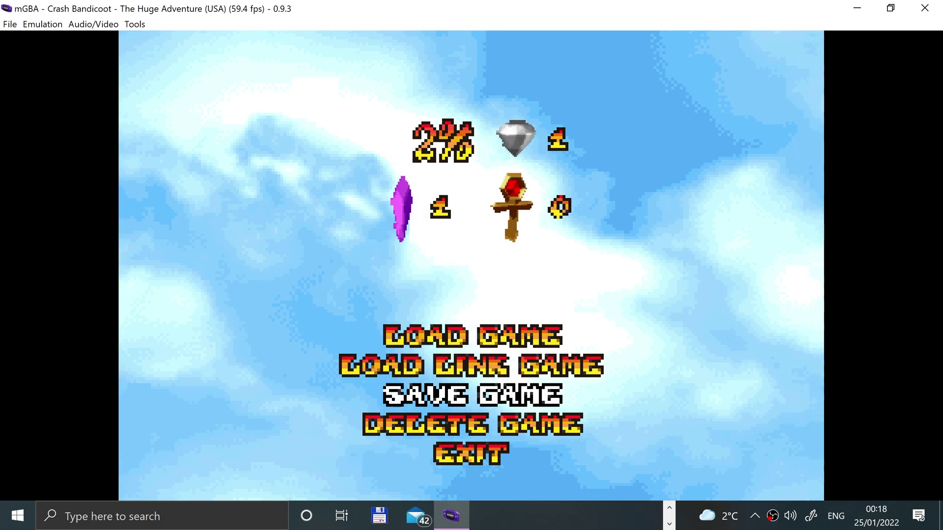
{"action": "key", "text": "x"}
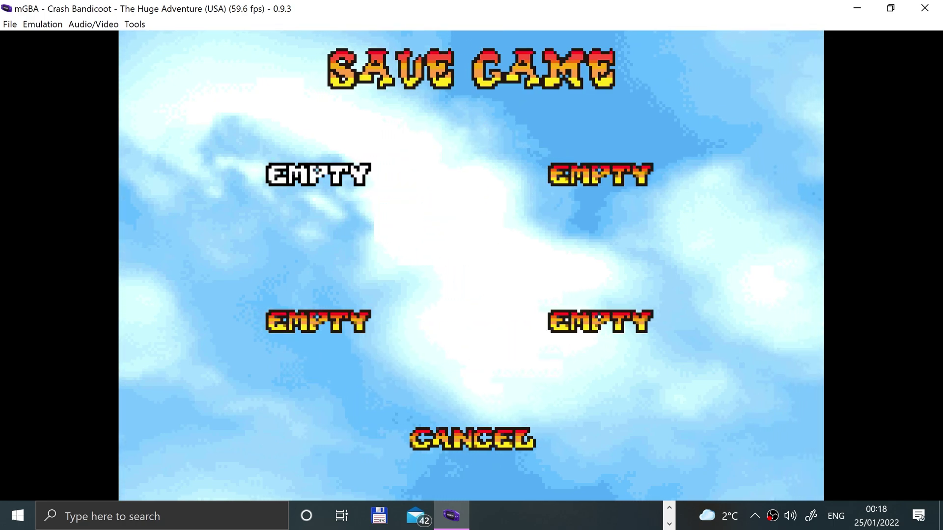
{"action": "key", "text": "x"}
Leave the load-save screen for the level-select hub and close the emulator
{"action": "key", "text": "Down"}
{"action": "key", "text": "Down"}
{"action": "key", "text": "Down"}
{"action": "key", "text": "Down"}
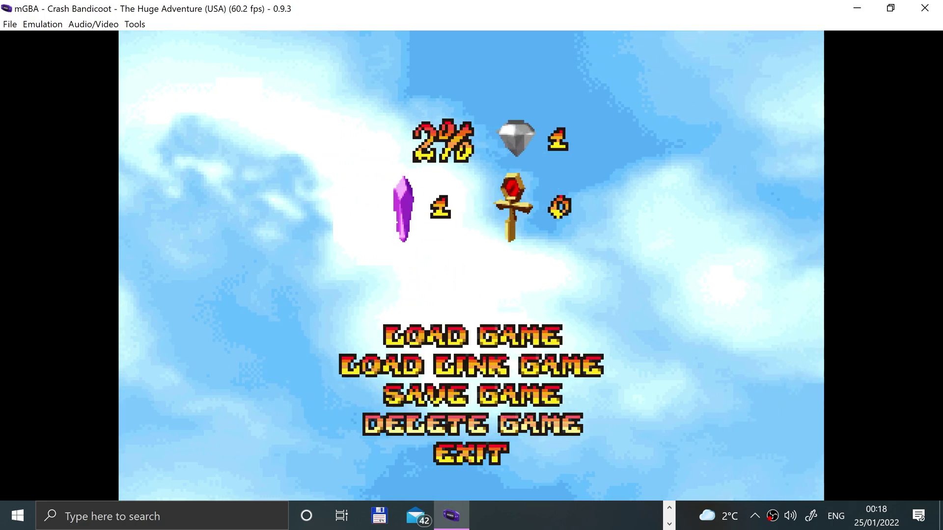
{"action": "key", "text": "x"}
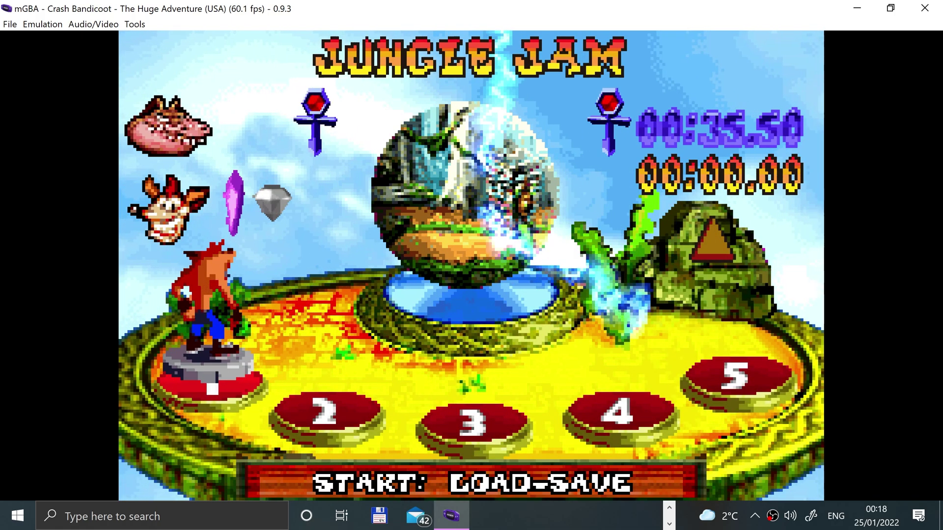
{"action": "left_click", "coordinate": [926, 8]}
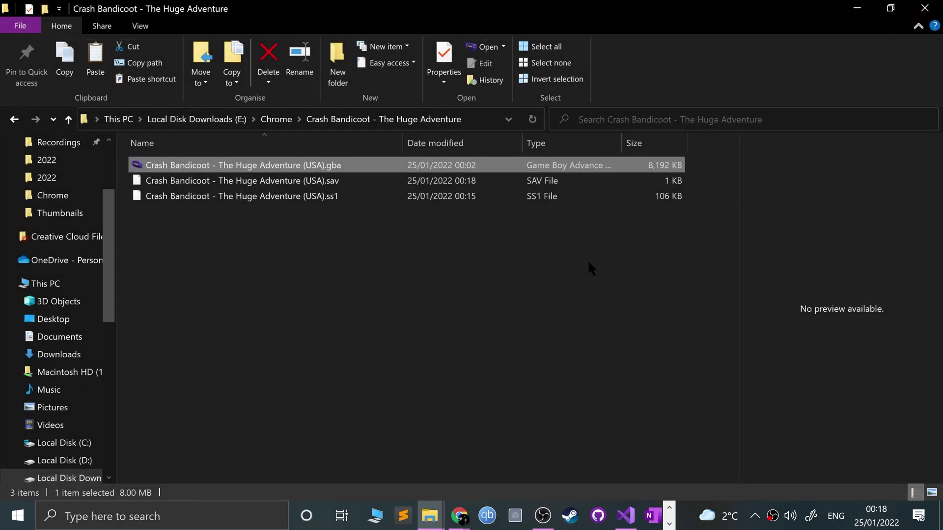